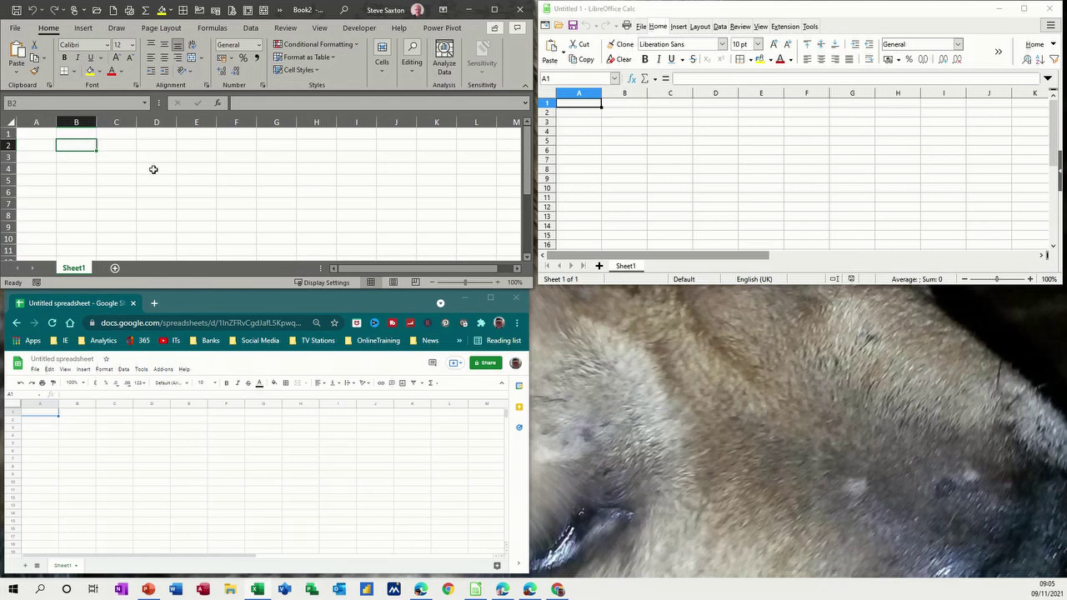
# - Enter Week 1 in B2, fill Week 2–Week 5 across to F2, and add Total in G2
pyautogui.write('Week 1')
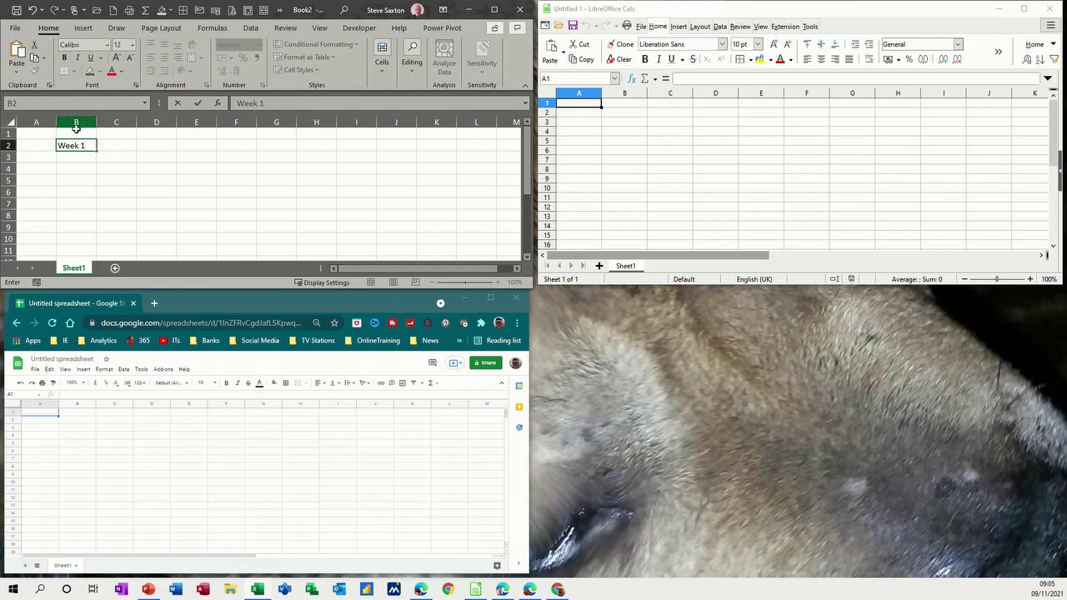
pyautogui.moveTo(97, 152); pyautogui.dragTo(281, 147)
pyautogui.click(281, 148)
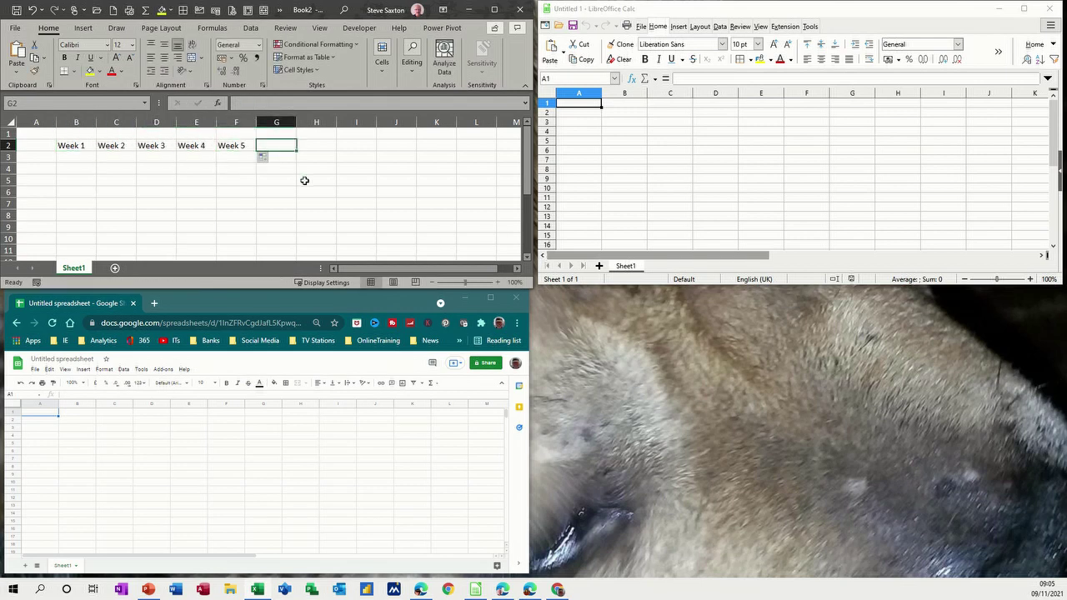
pyautogui.write('Tota')
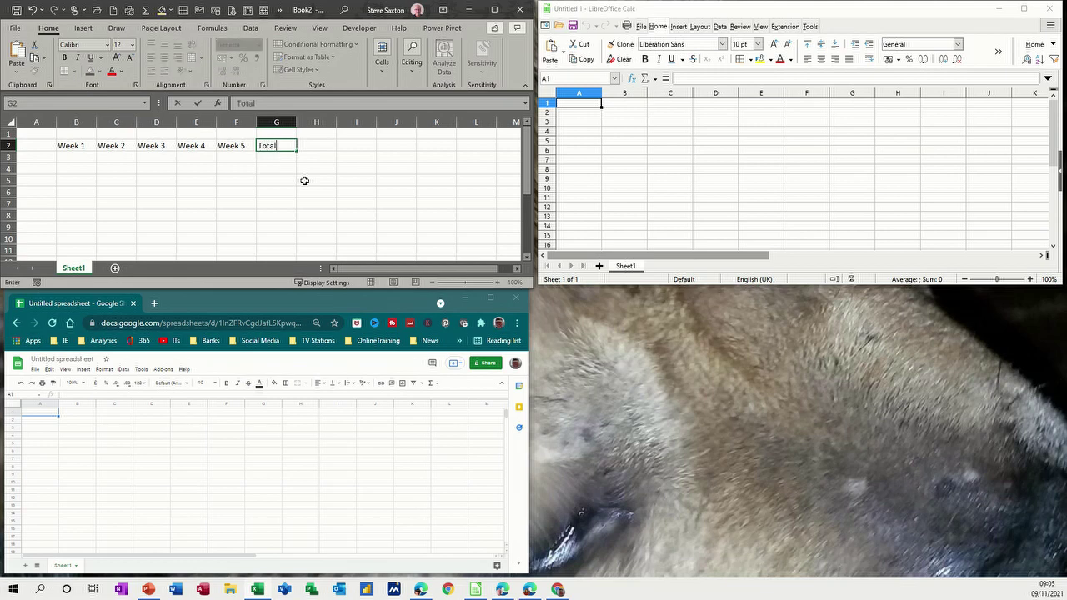
pyautogui.write('l')
# - Label A3:A5 Income, Expense and balance, and title A1 'Weekly Budget'
pyautogui.click(48, 155)
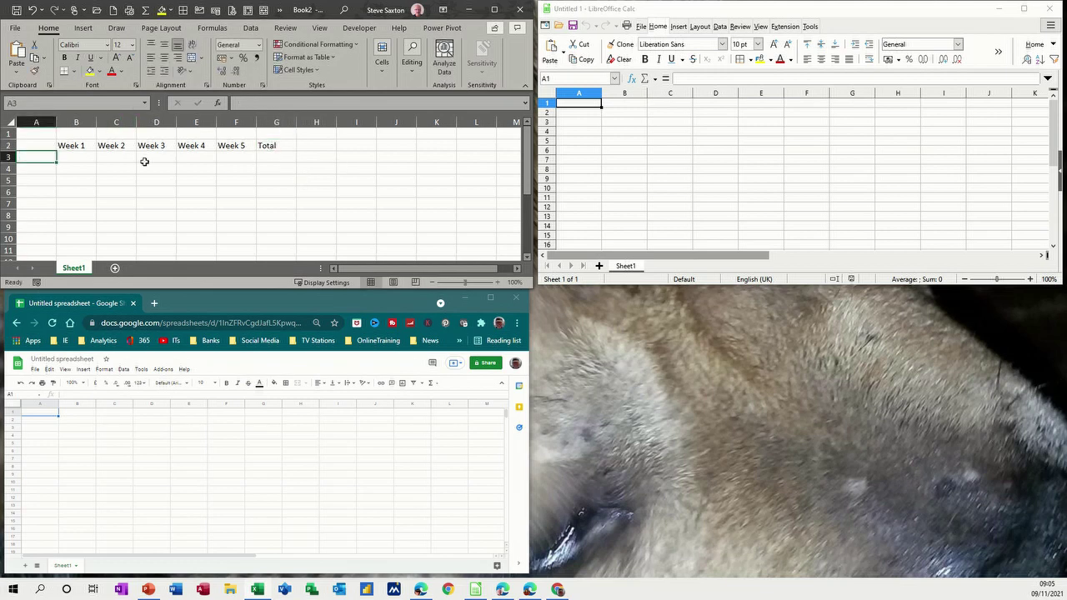
pyautogui.write('Income')
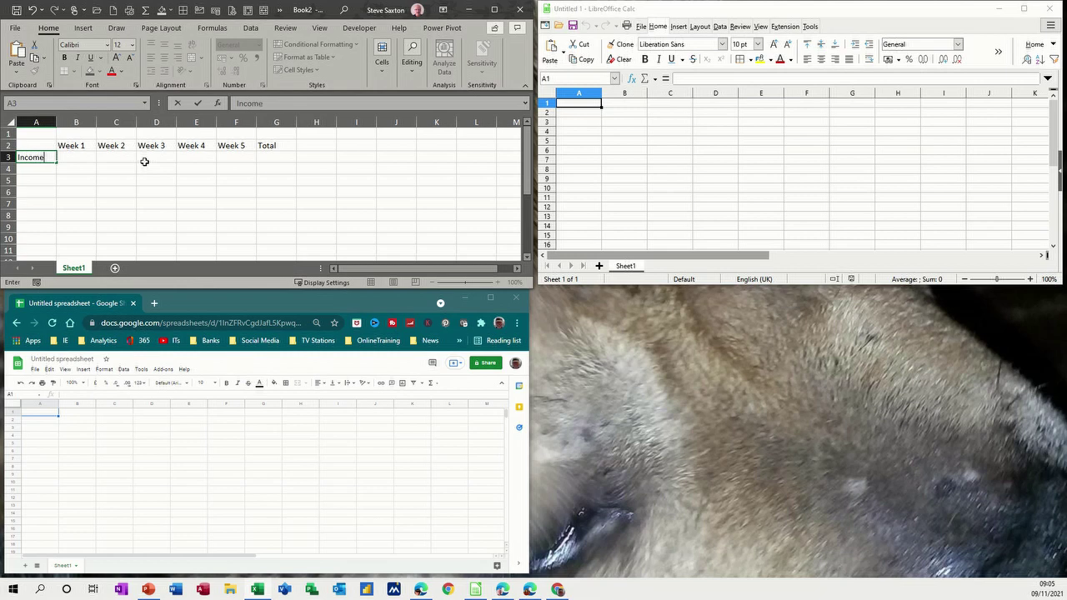
pyautogui.press('Return')
pyautogui.write('Ex')
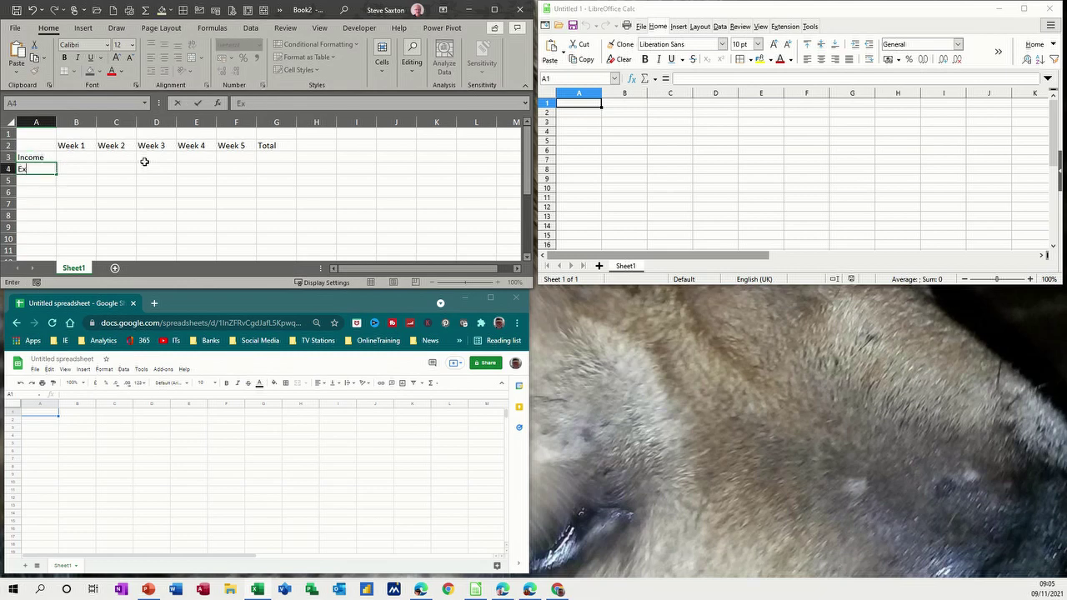
pyautogui.write('pense')
pyautogui.press('Return')
pyautogui.write('bala')
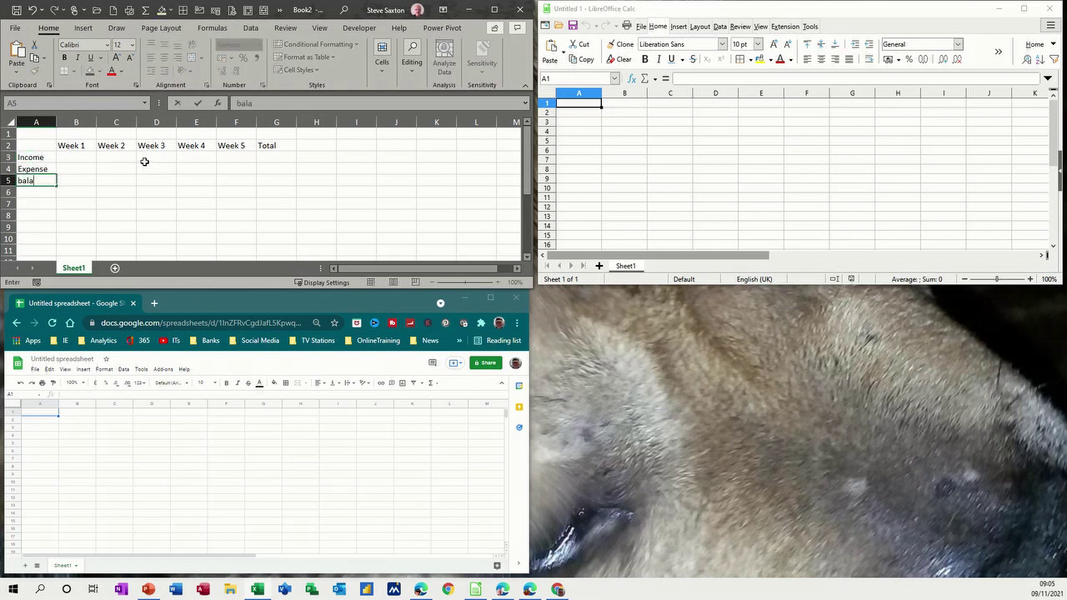
pyautogui.write('nce')
pyautogui.click(33, 135)
pyautogui.write('W')
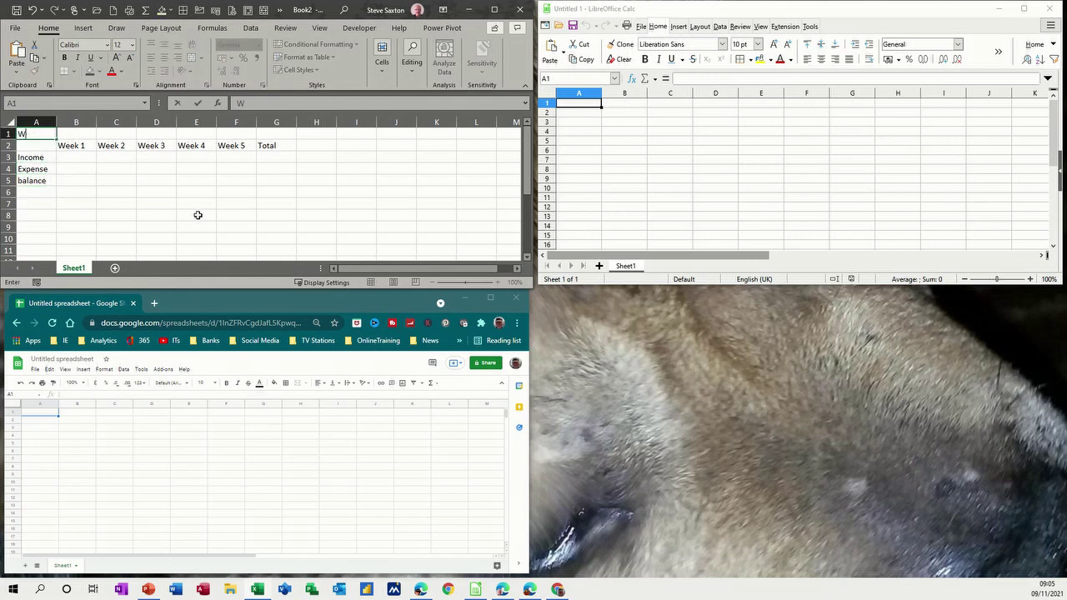
pyautogui.write('eekly Budget')
pyautogui.click(93, 182)
# - Merge and centre the title over A1:G1, border all of A1:G5, and fill B3:F4 yellow
pyautogui.moveTo(38, 137); pyautogui.dragTo(278, 135)
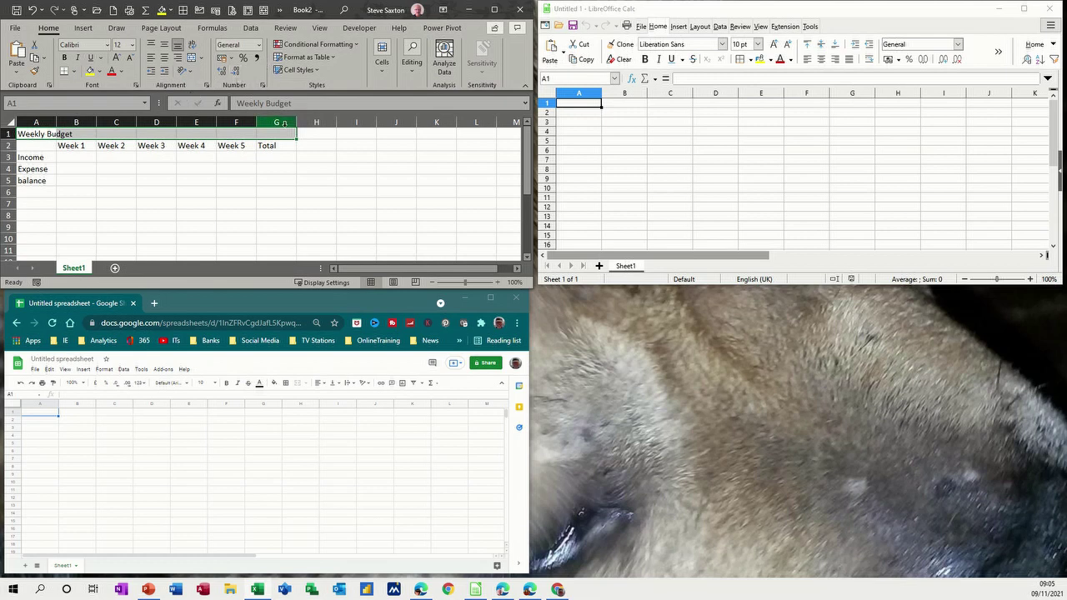
pyautogui.click(194, 59)
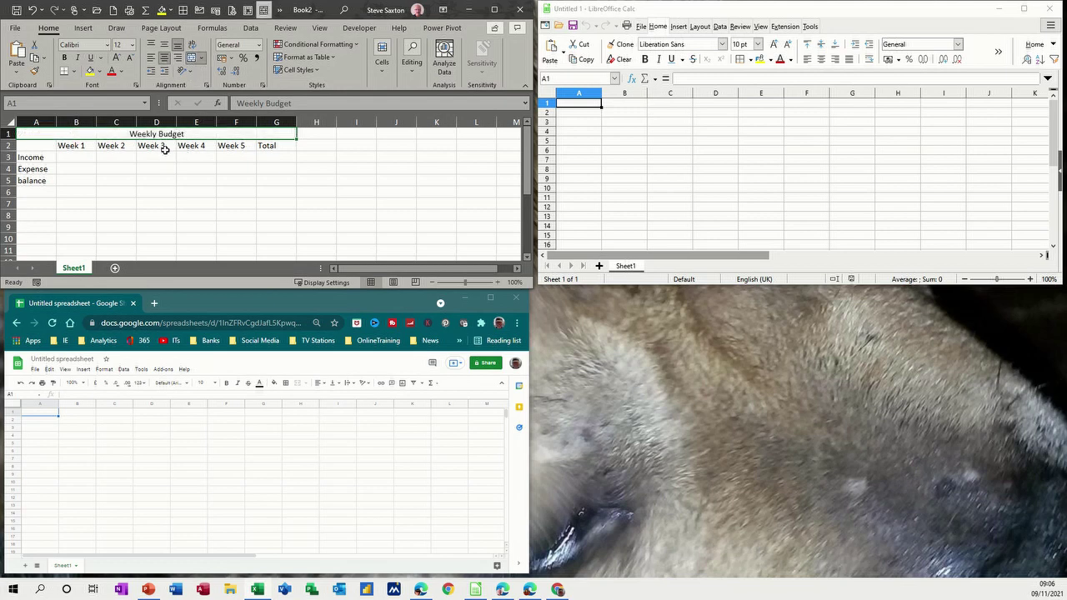
pyautogui.moveTo(164, 134); pyautogui.dragTo(158, 177)
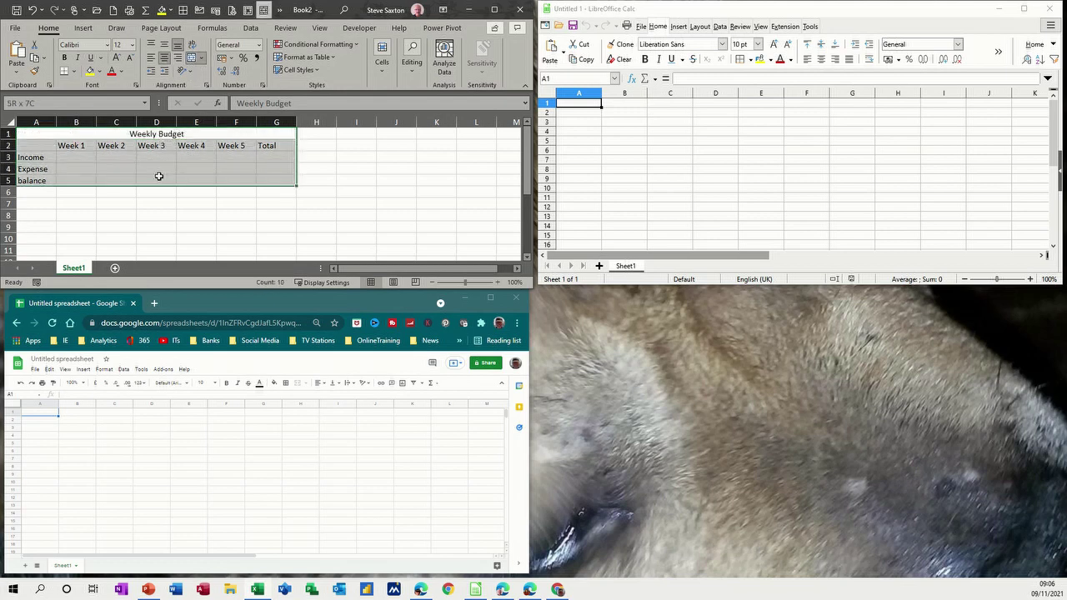
pyautogui.click(182, 10)
pyautogui.moveTo(72, 156); pyautogui.dragTo(222, 164)
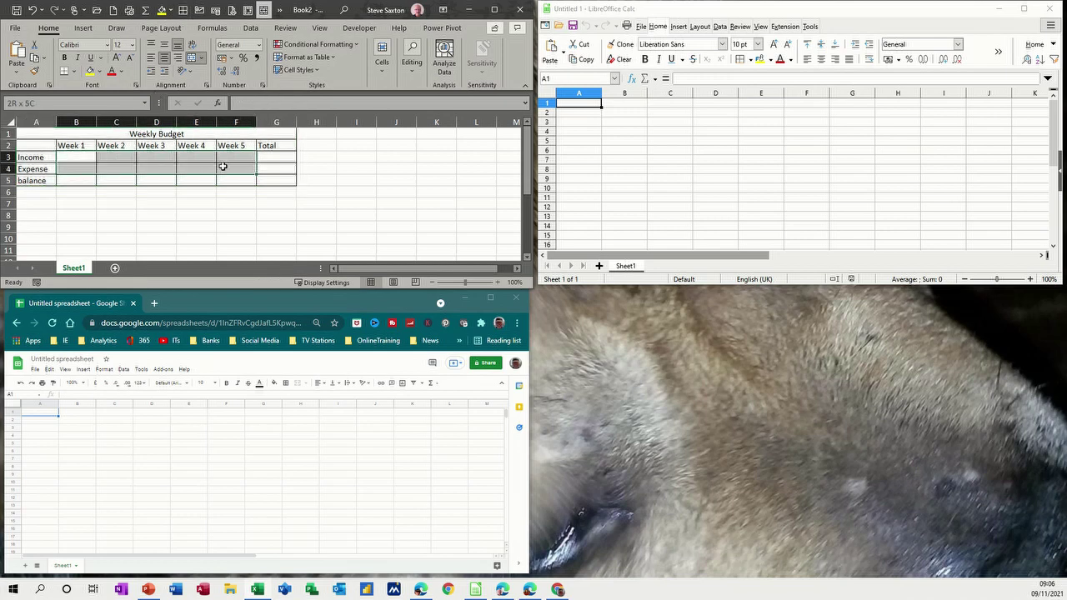
pyautogui.click(89, 72)
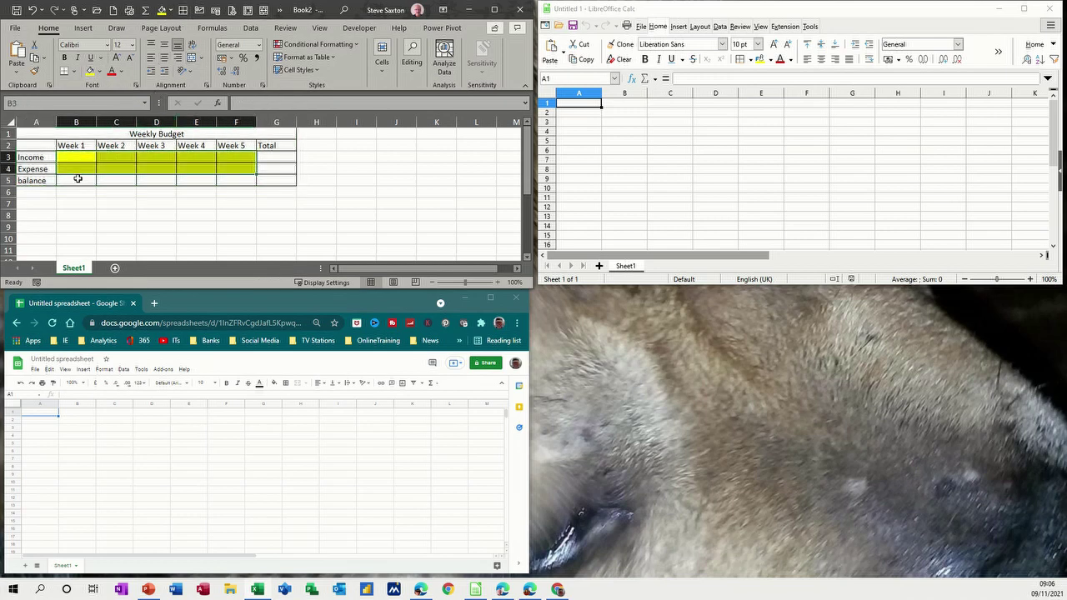
# - Enter =B3-B4 in B5 and copy it across the balance row to G5
pyautogui.click(80, 180)
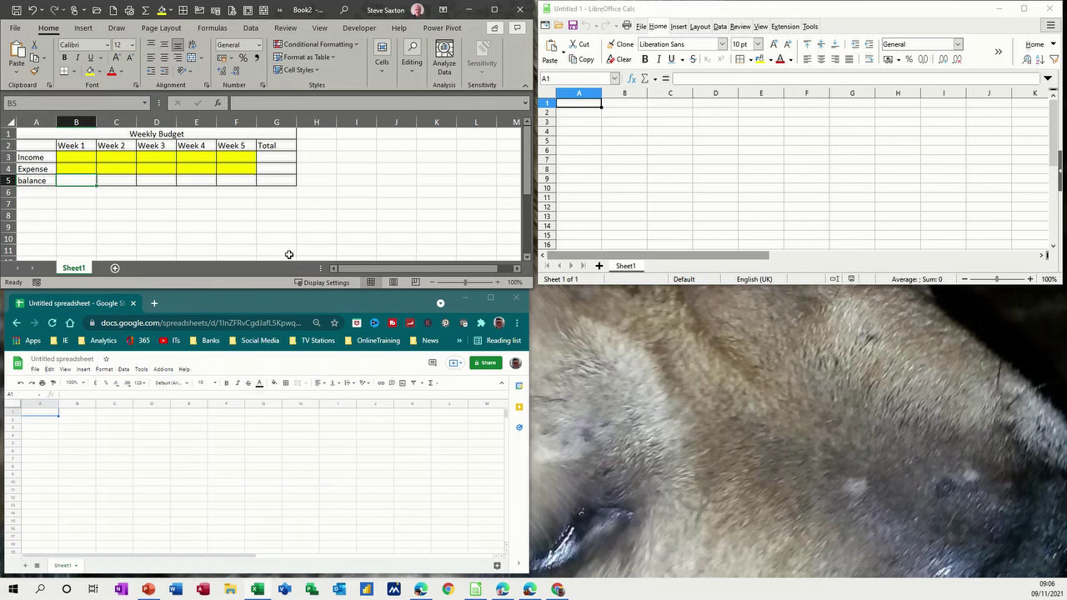
pyautogui.write('=')
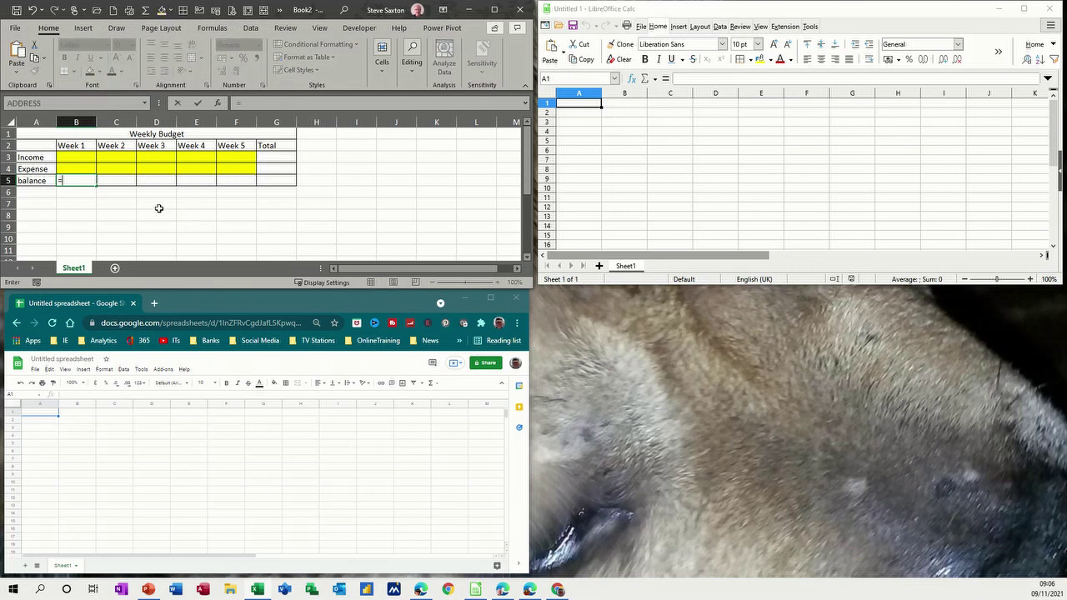
pyautogui.click(83, 159)
pyautogui.write('-')
pyautogui.click(81, 168)
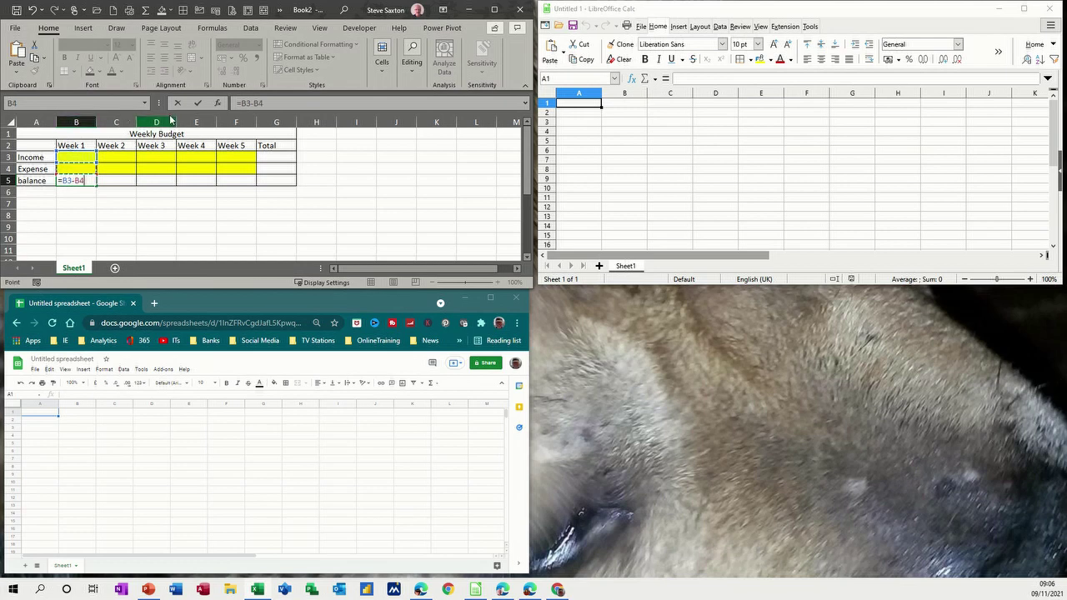
pyautogui.click(197, 103)
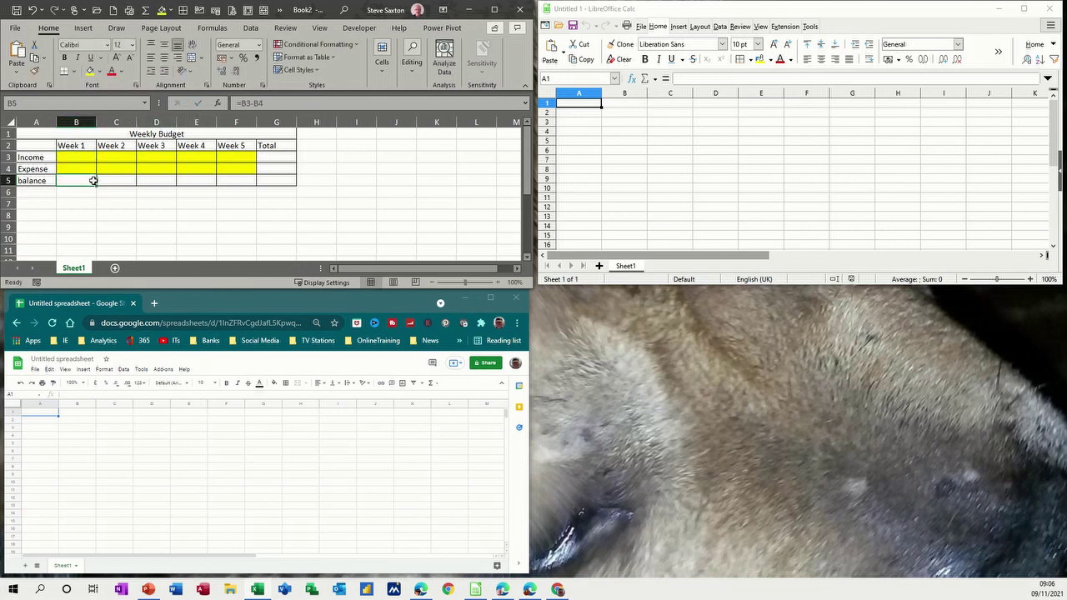
pyautogui.moveTo(97, 187); pyautogui.dragTo(284, 187)
# - Put =SUM(B3:F3) in G3 with AutoSum and copy it down to G4
pyautogui.click(271, 156)
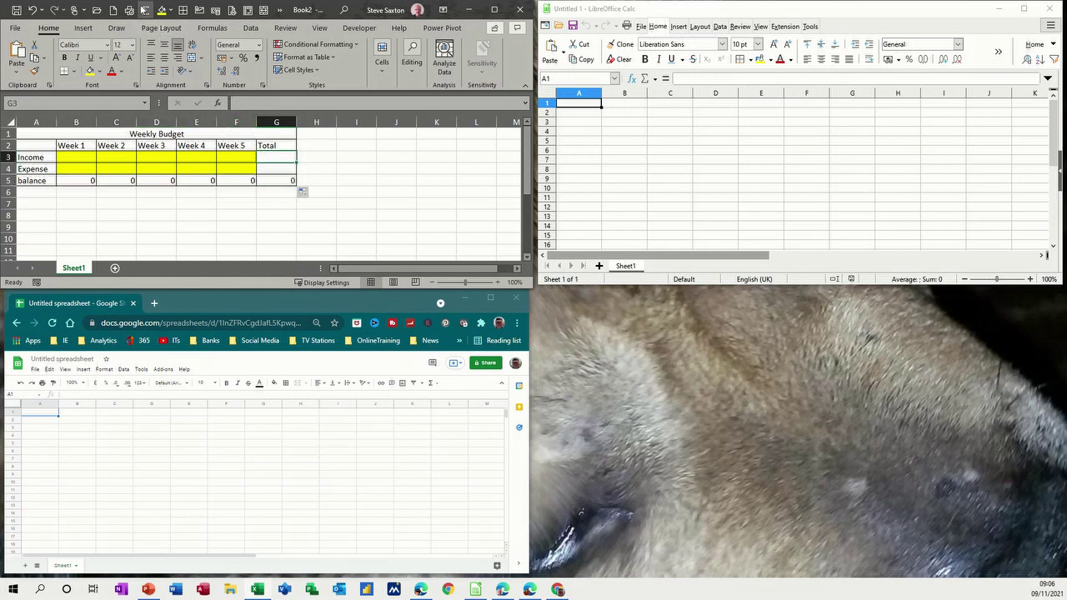
pyautogui.click(145, 15)
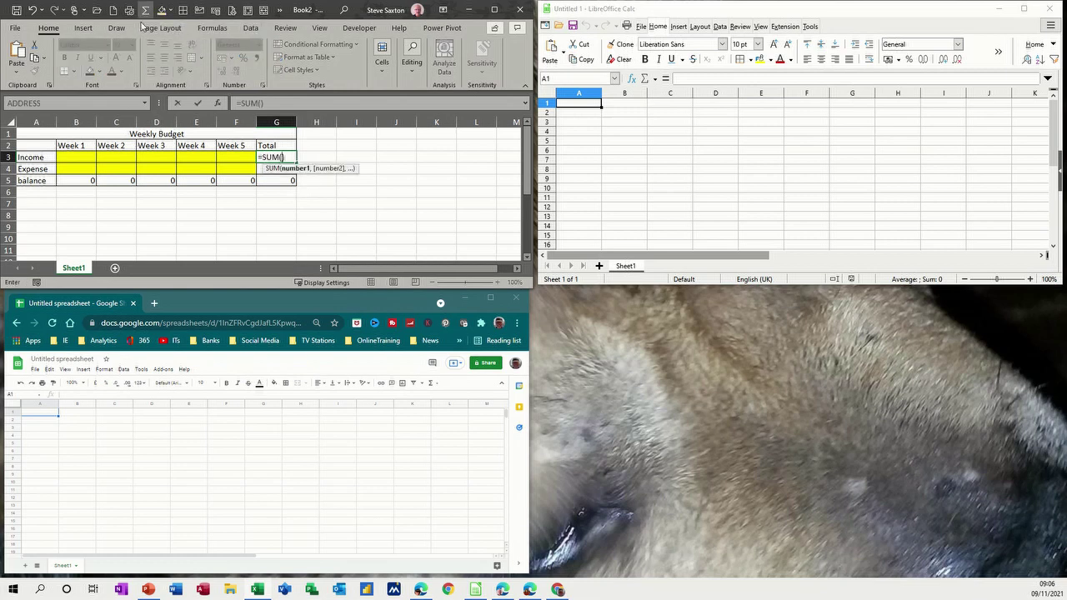
pyautogui.click(84, 158)
pyautogui.moveTo(84, 158); pyautogui.dragTo(238, 159)
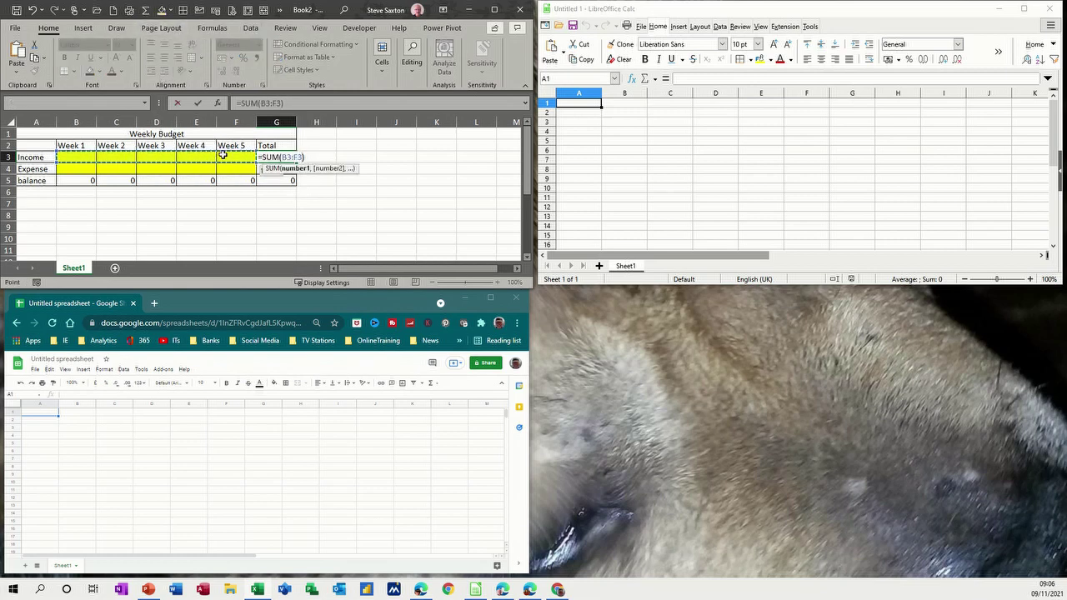
pyautogui.click(198, 102)
pyautogui.moveTo(298, 164); pyautogui.dragTo(296, 169)
# - Format B3:G5 as £ Accounting and enter Week 1 income 10 and expense 5
pyautogui.moveTo(88, 159); pyautogui.dragTo(262, 179)
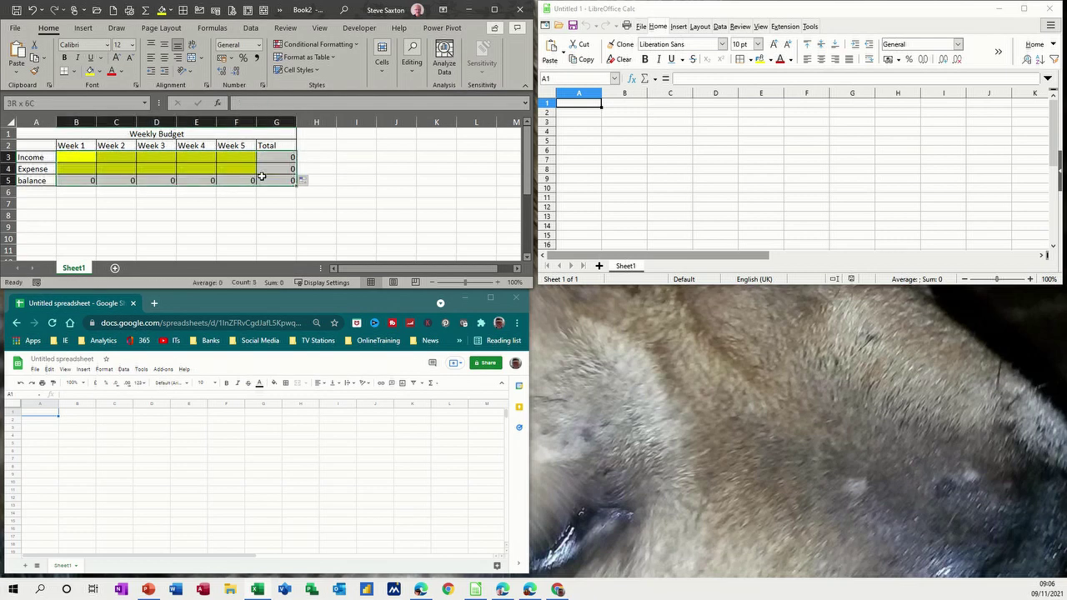
pyautogui.click(223, 61)
pyautogui.click(79, 160)
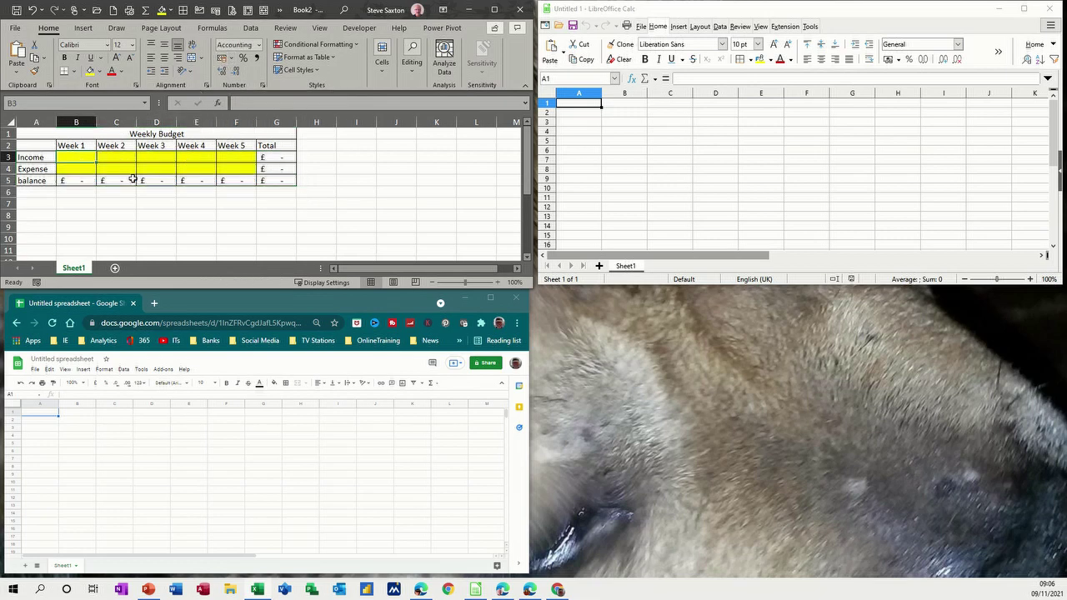
pyautogui.write('10')
pyautogui.press('Return')
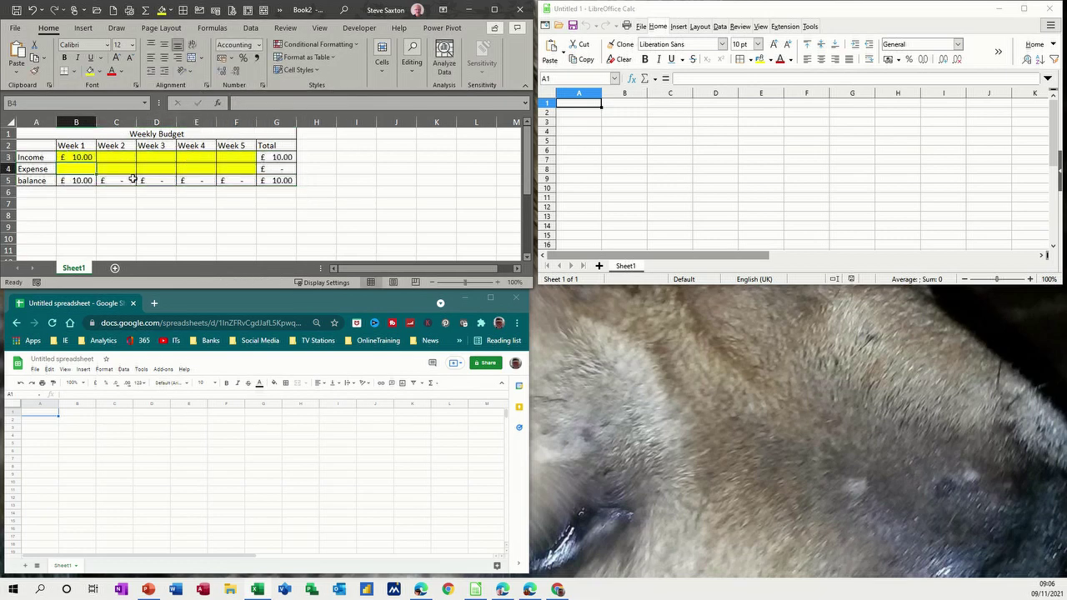
pyautogui.write('5')
pyautogui.press('Return')
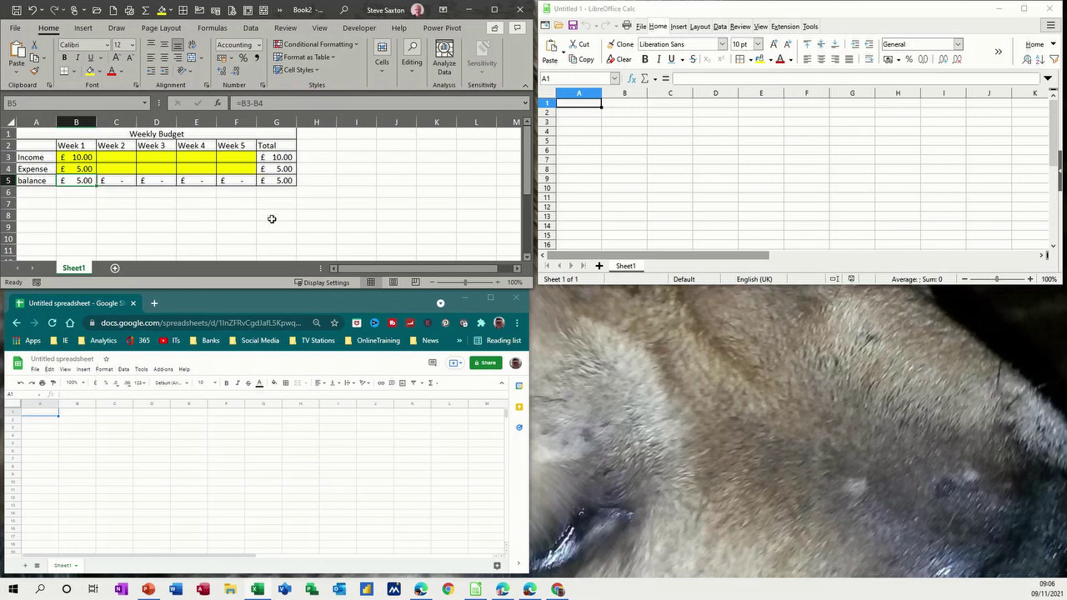
pyautogui.click(623, 115)
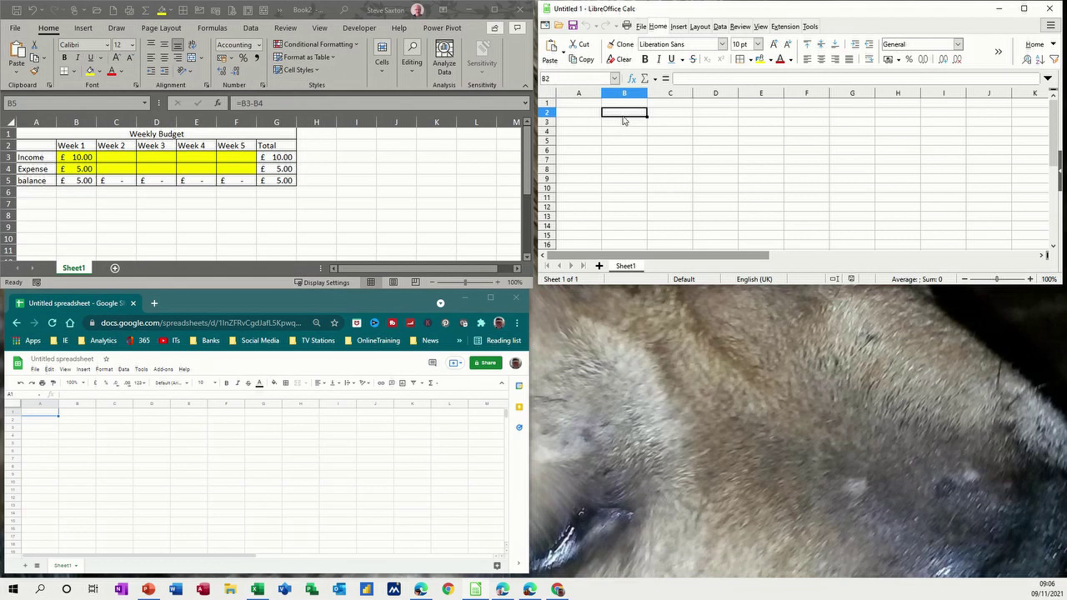
# - Enter Week 1 in B2, fill Week 2–Week 5 across row 2, and add Total in G2
pyautogui.write('Week 1')
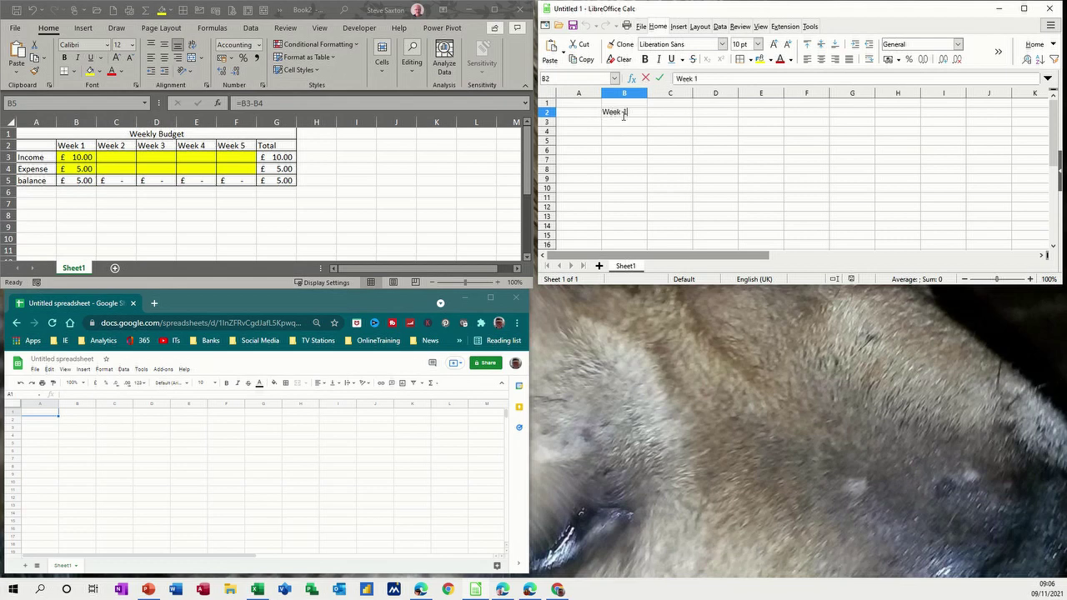
pyautogui.press('Return')
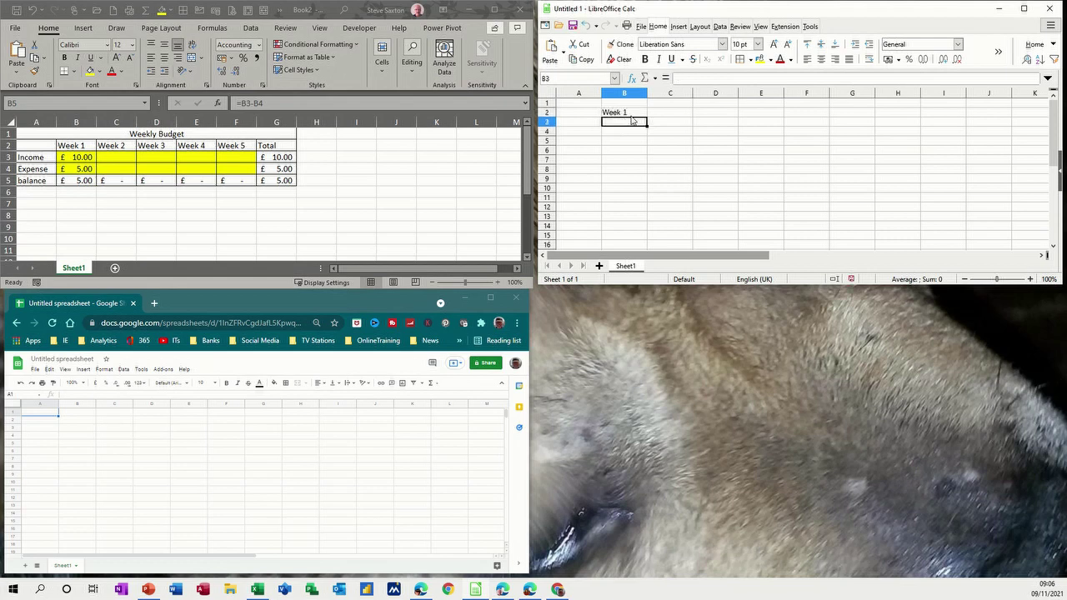
pyautogui.click(627, 113)
pyautogui.moveTo(646, 116); pyautogui.dragTo(867, 125)
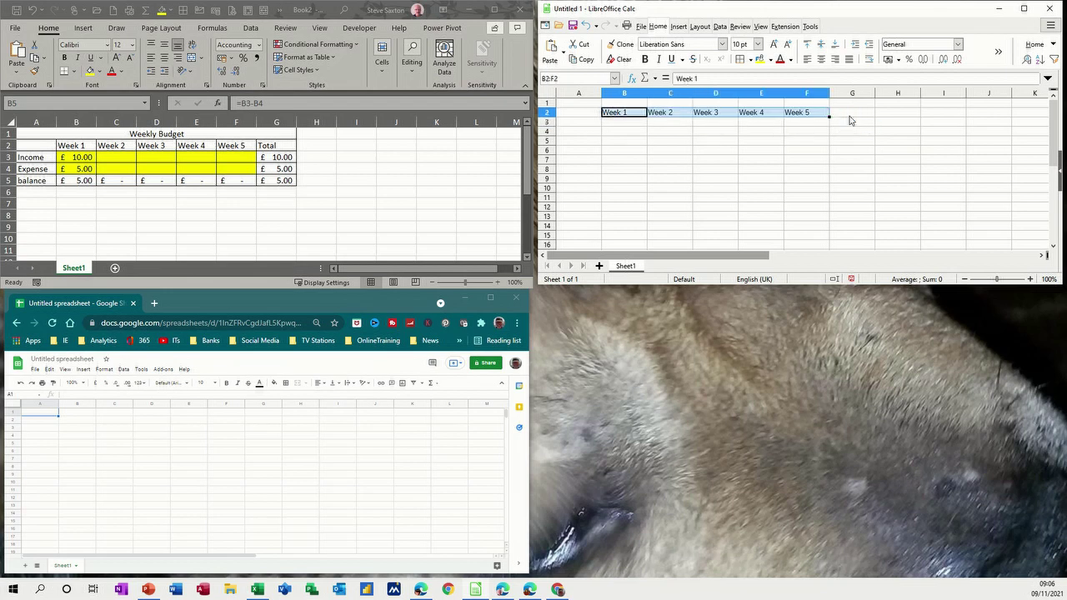
pyautogui.click(854, 114)
pyautogui.write('Total')
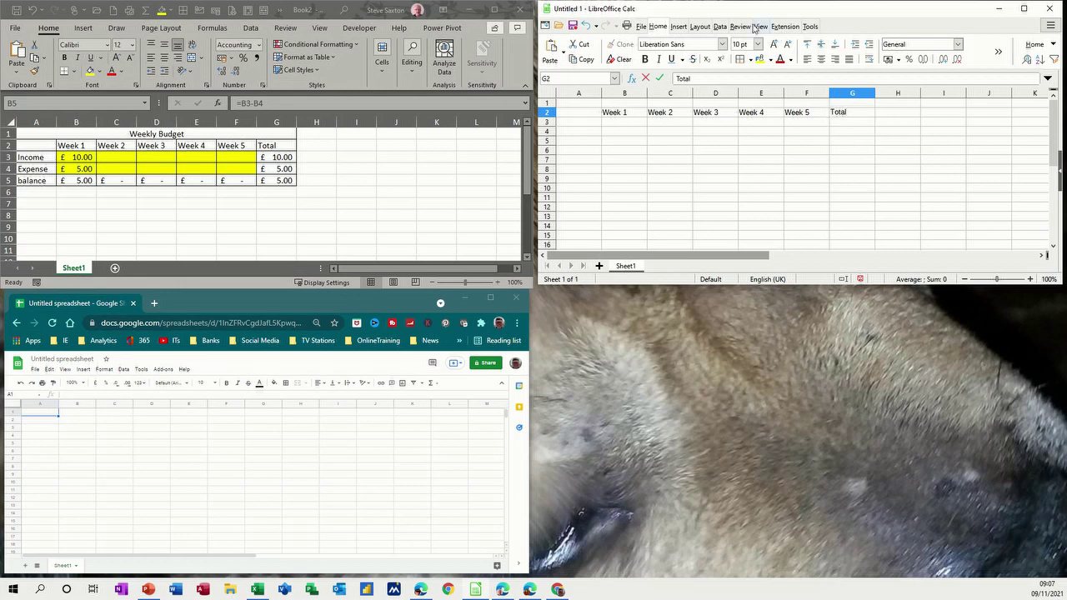
# - Label A3:A5 Income, Expense and Balance, and title A1 'Weekly Budget'
pyautogui.click(594, 125)
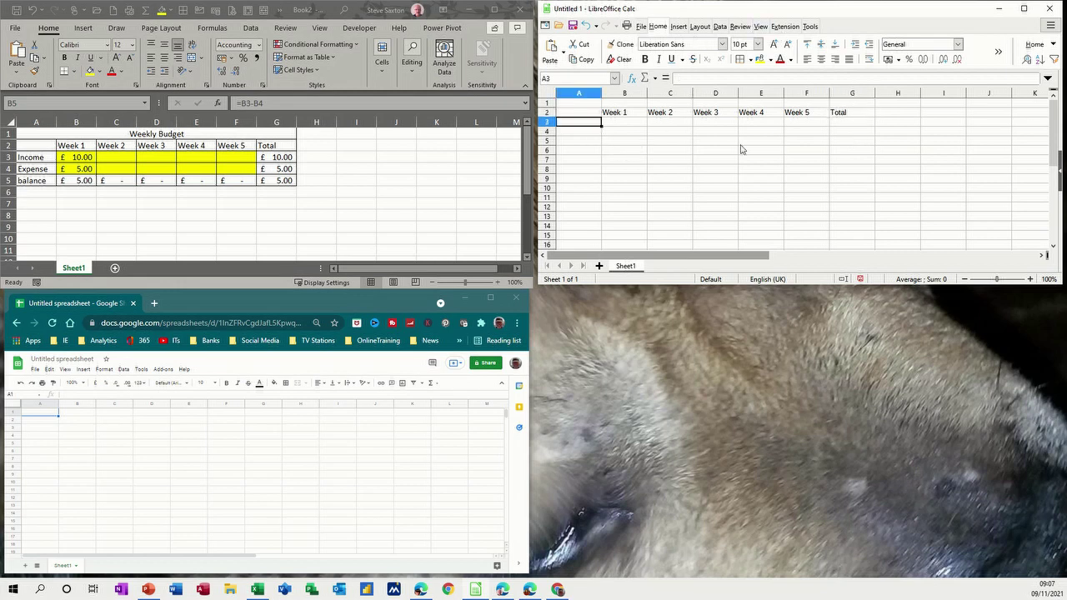
pyautogui.write('Income')
pyautogui.press('Return')
pyautogui.write('Expe')
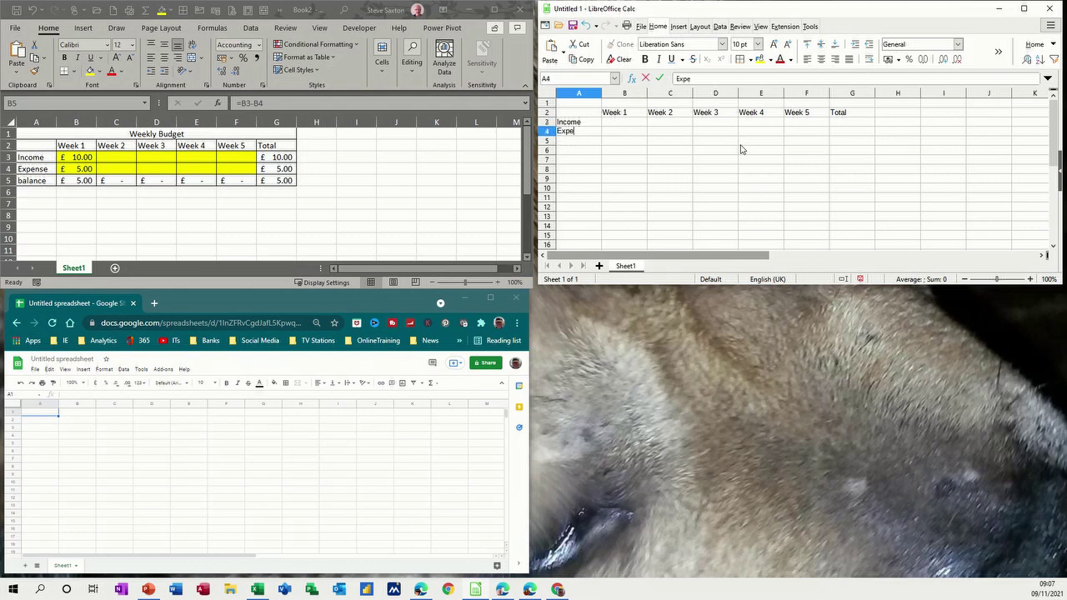
pyautogui.write('nse')
pyautogui.press('Return')
pyautogui.write('Balance')
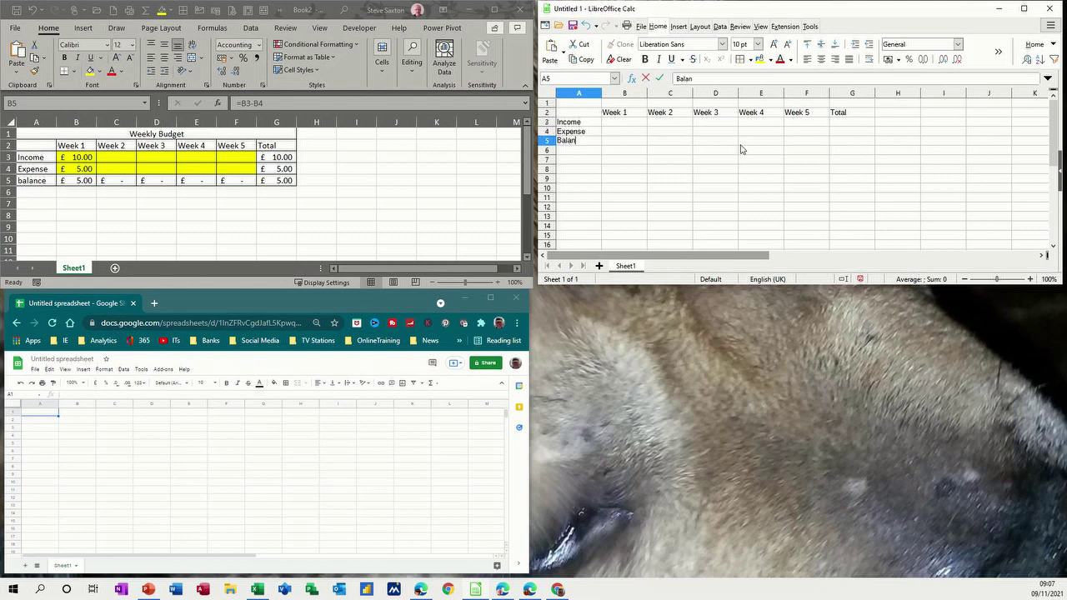
pyautogui.click(576, 104)
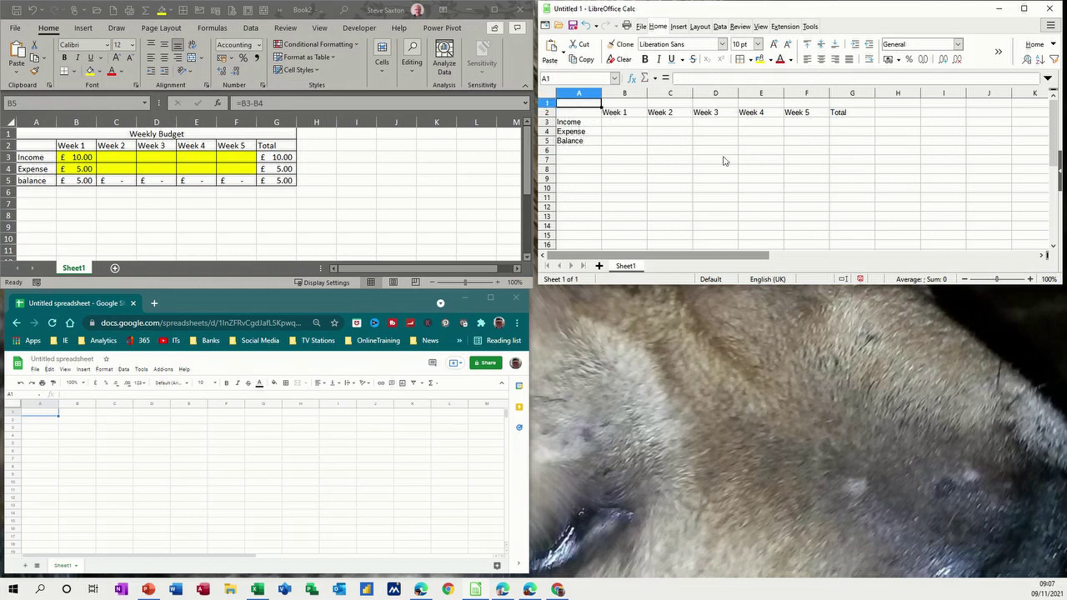
pyautogui.write('Weekly Budget')
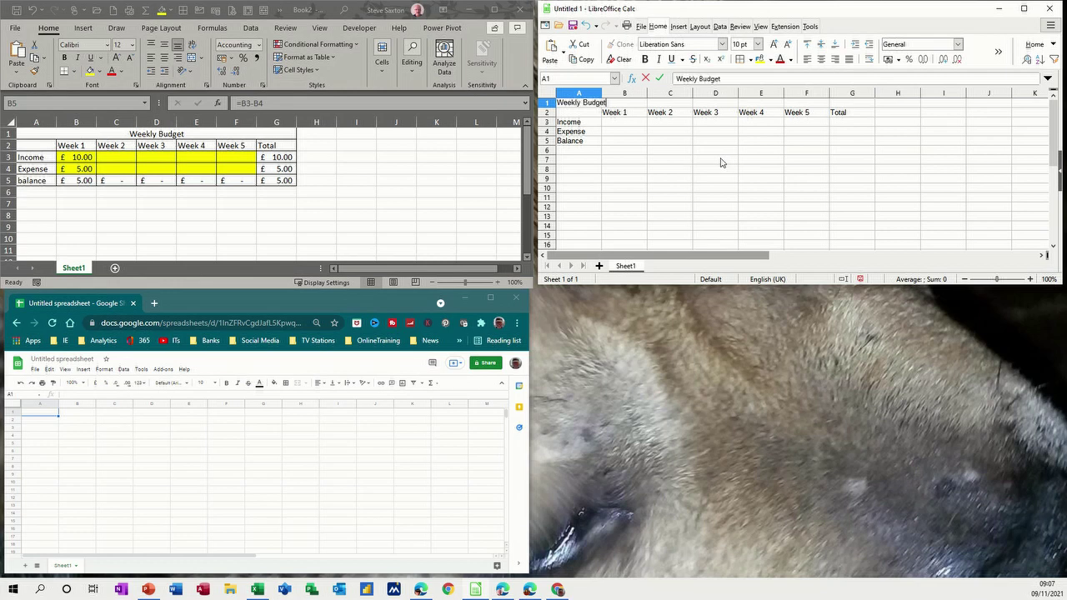
pyautogui.click(682, 179)
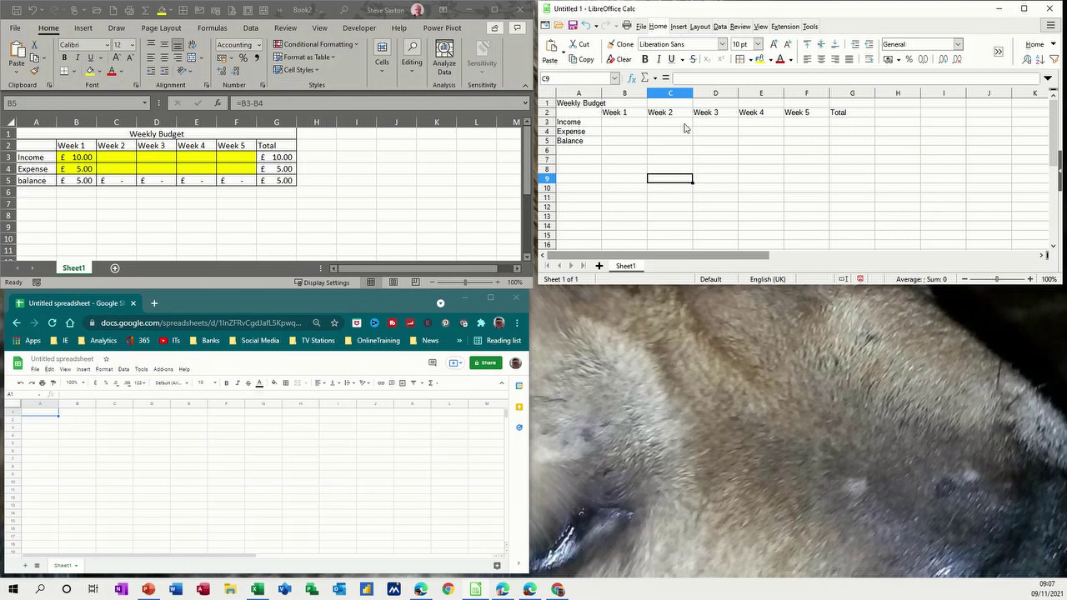
# - Merge and centre the Weekly Budget title across A1:G1
pyautogui.moveTo(572, 106); pyautogui.dragTo(832, 105)
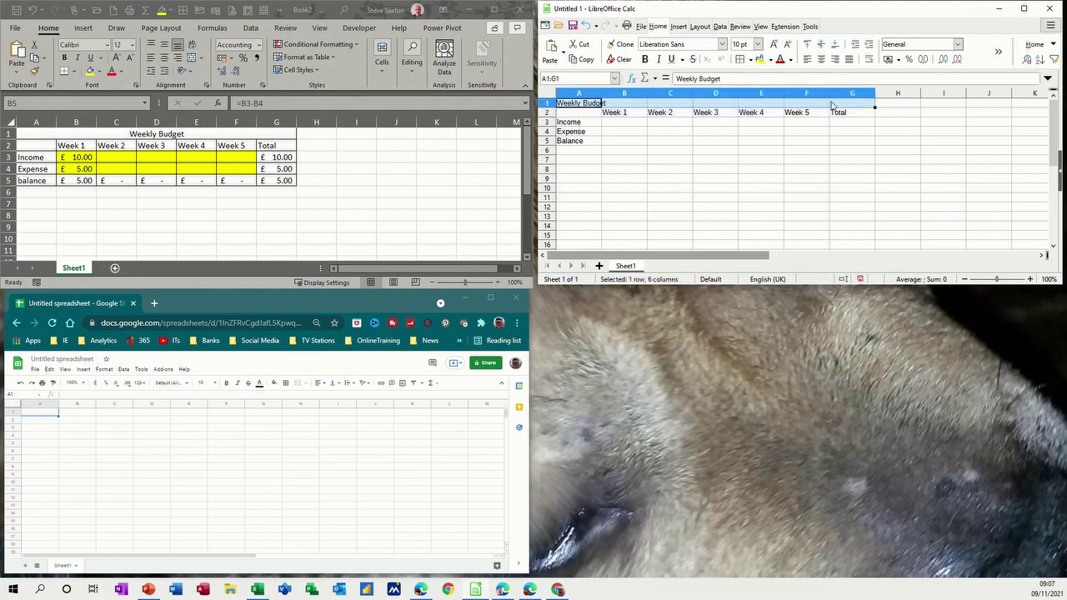
pyautogui.click(1003, 55)
pyautogui.click(639, 76)
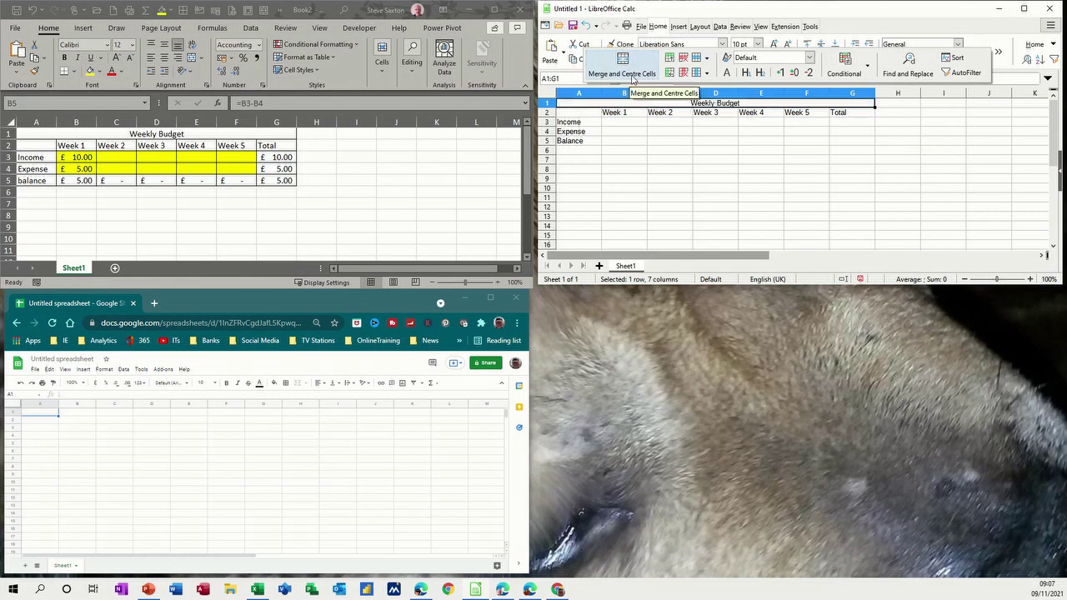
pyautogui.click(680, 141)
# - Put borders on every cell of A1:G5 and give B3:F4 a yellow background
pyautogui.moveTo(674, 105); pyautogui.dragTo(676, 140)
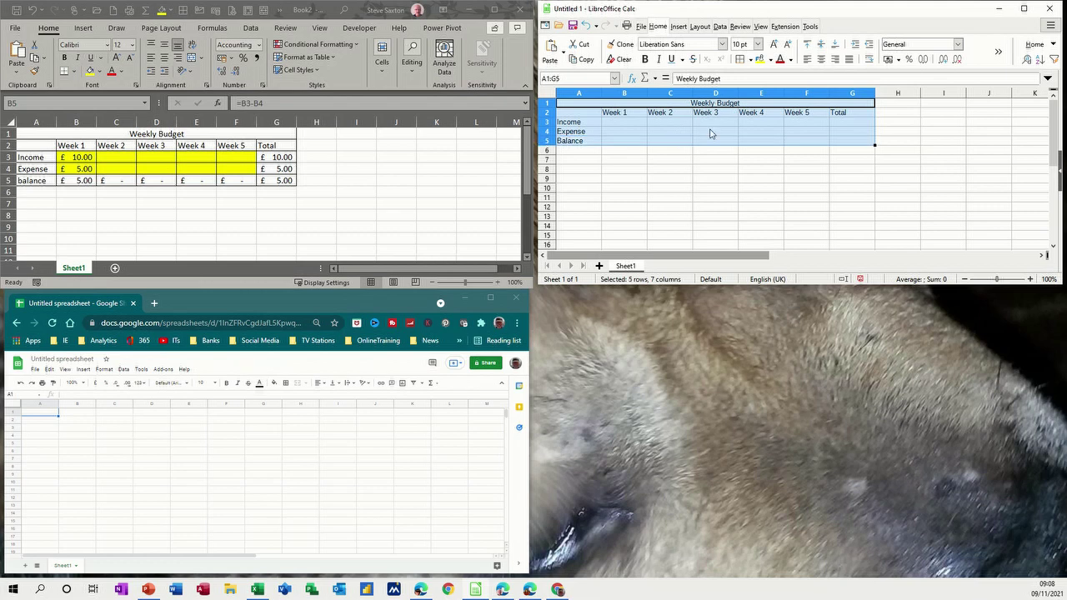
pyautogui.click(740, 60)
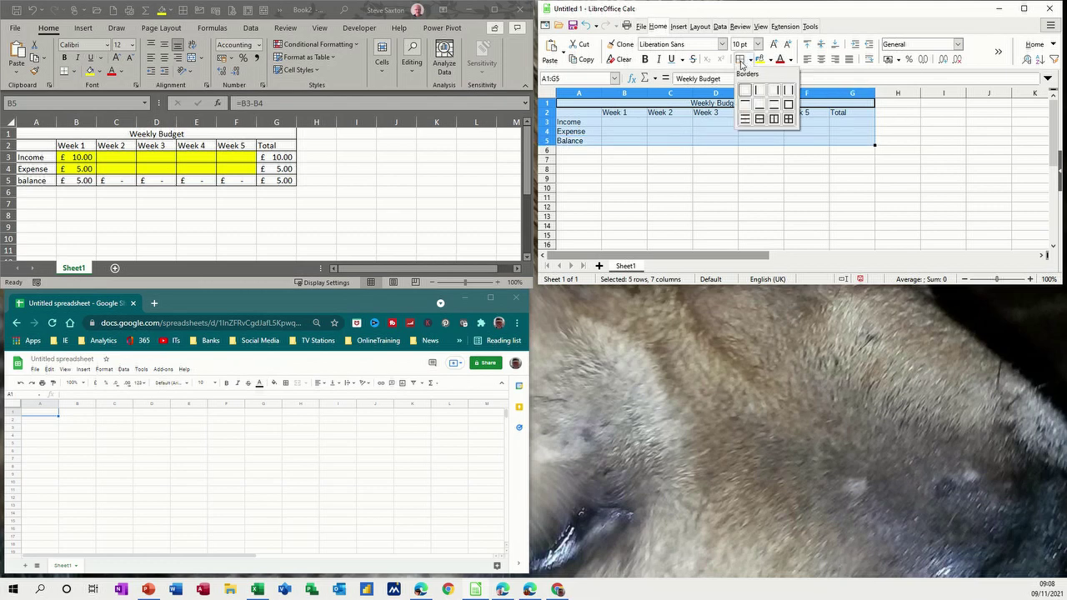
pyautogui.click(787, 118)
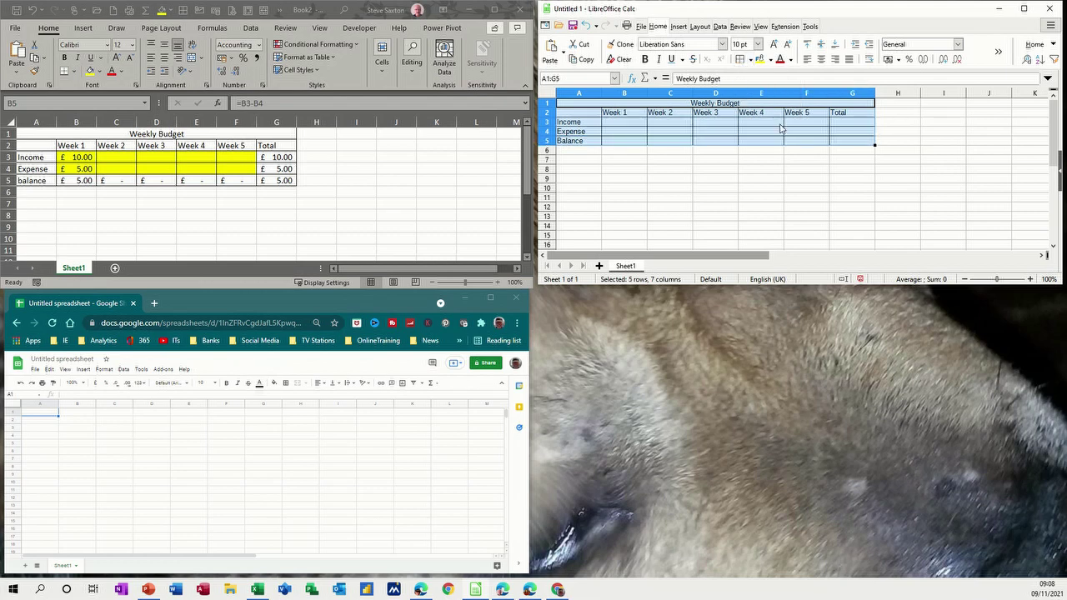
pyautogui.click(633, 151)
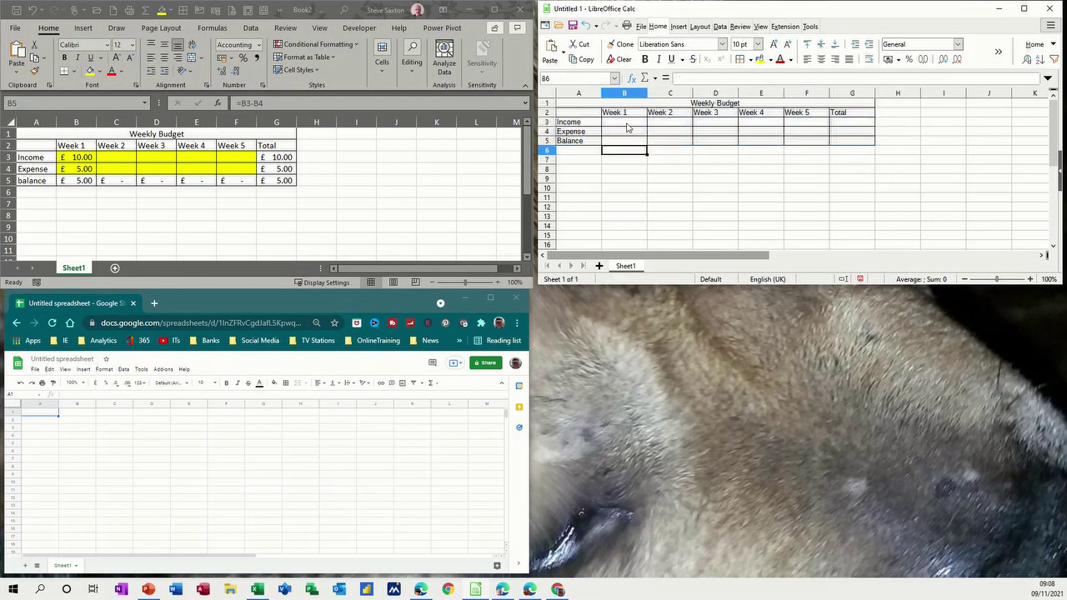
pyautogui.moveTo(626, 125); pyautogui.dragTo(787, 137)
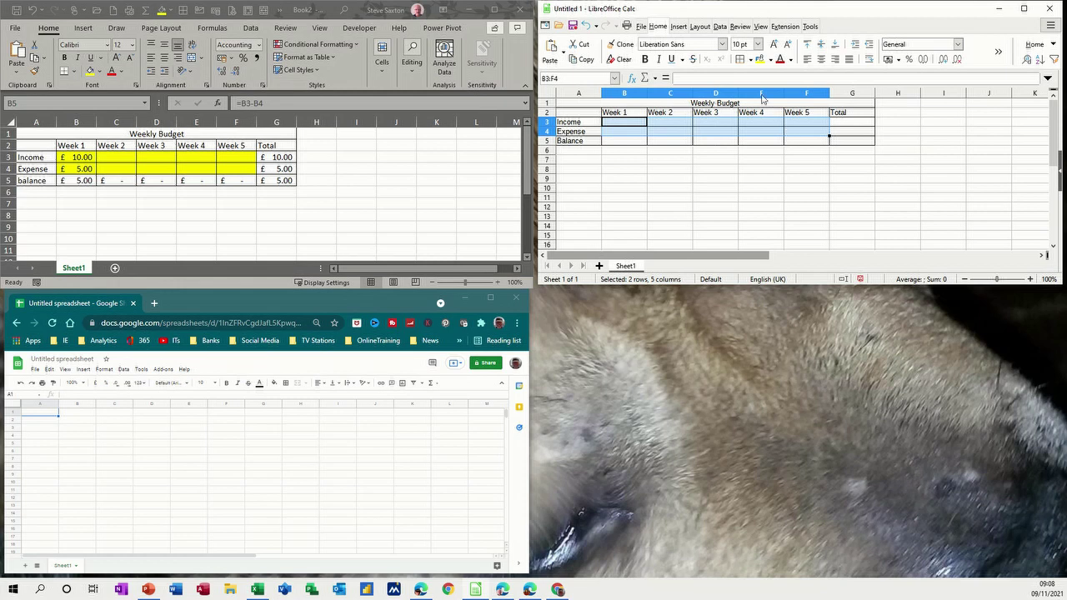
pyautogui.click(759, 59)
# - Enter =B3-B4 in B5 and copy it across the Balance row to G5
pyautogui.click(665, 169)
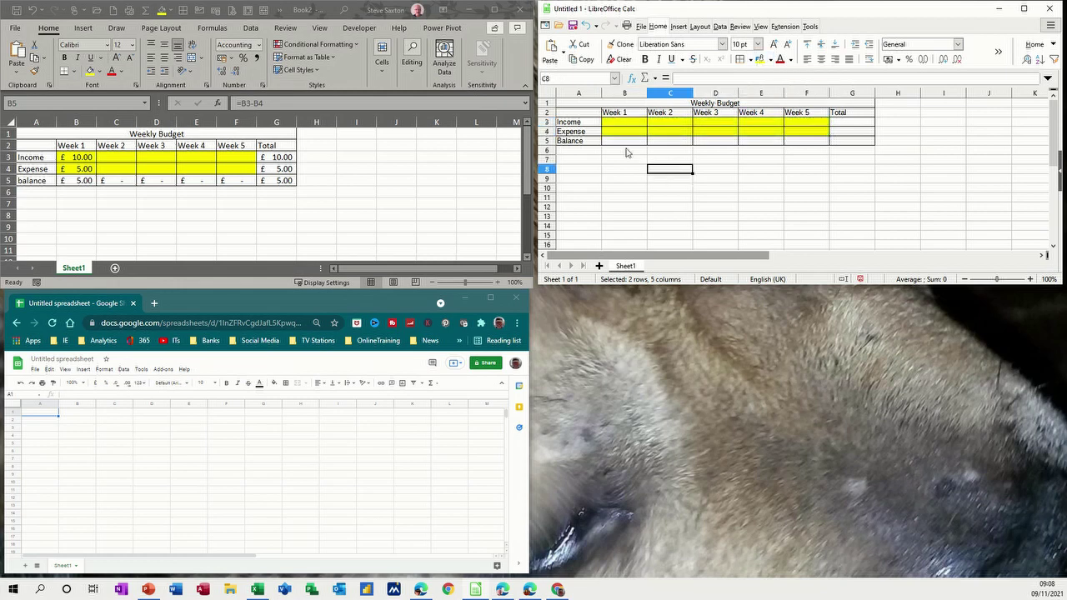
pyautogui.click(624, 141)
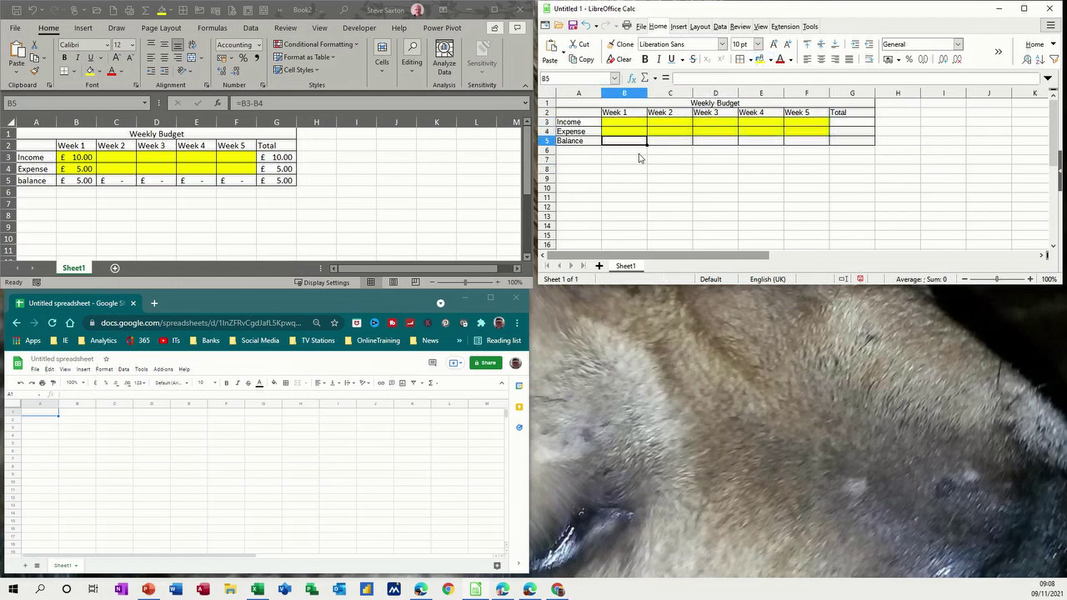
pyautogui.write('=')
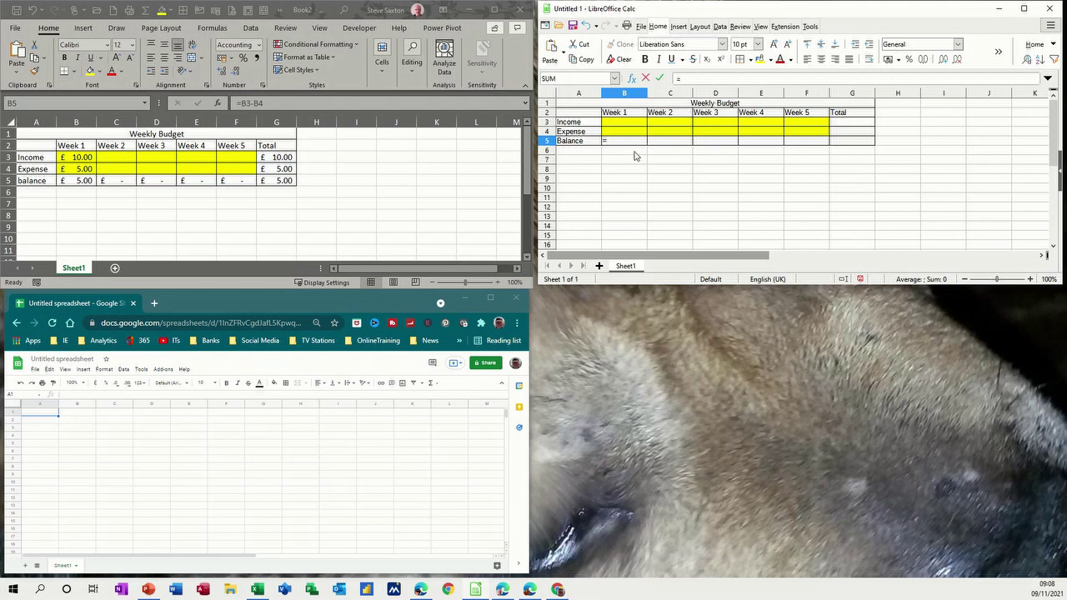
pyautogui.click(629, 126)
pyautogui.write('-')
pyautogui.click(627, 133)
pyautogui.click(660, 77)
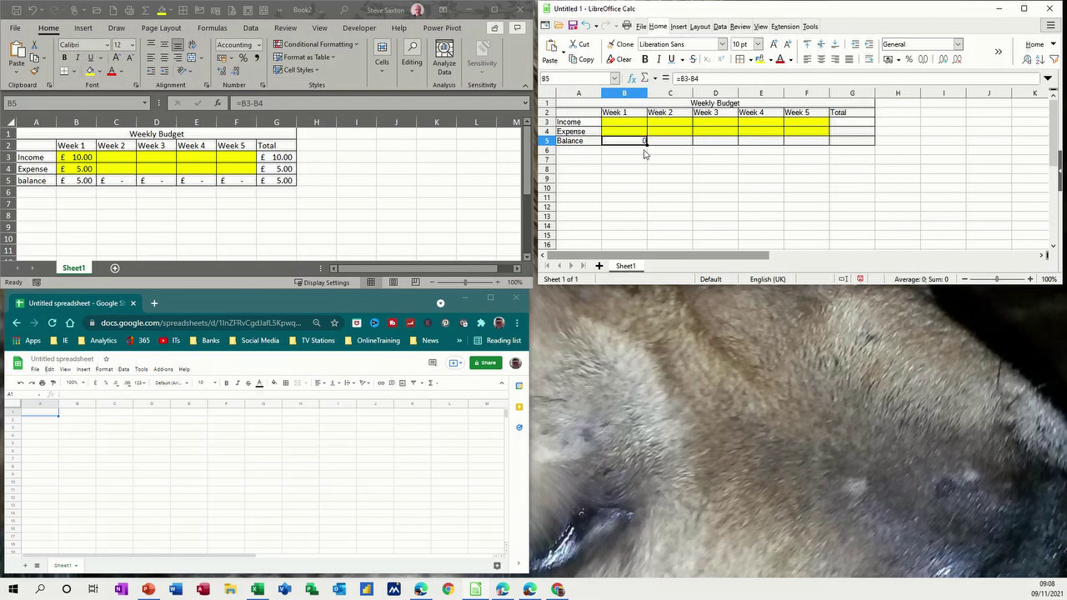
pyautogui.moveTo(646, 143); pyautogui.dragTo(859, 152)
pyautogui.click(852, 122)
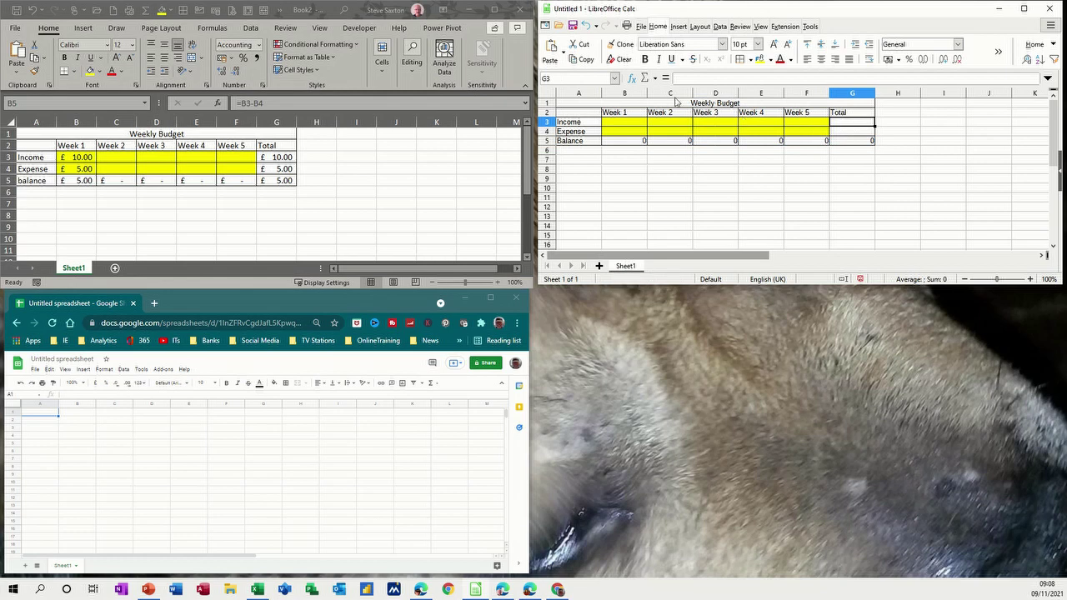
# - Sum B3:F3 into G3 and copy the total down to G4 for Expense
pyautogui.click(655, 78)
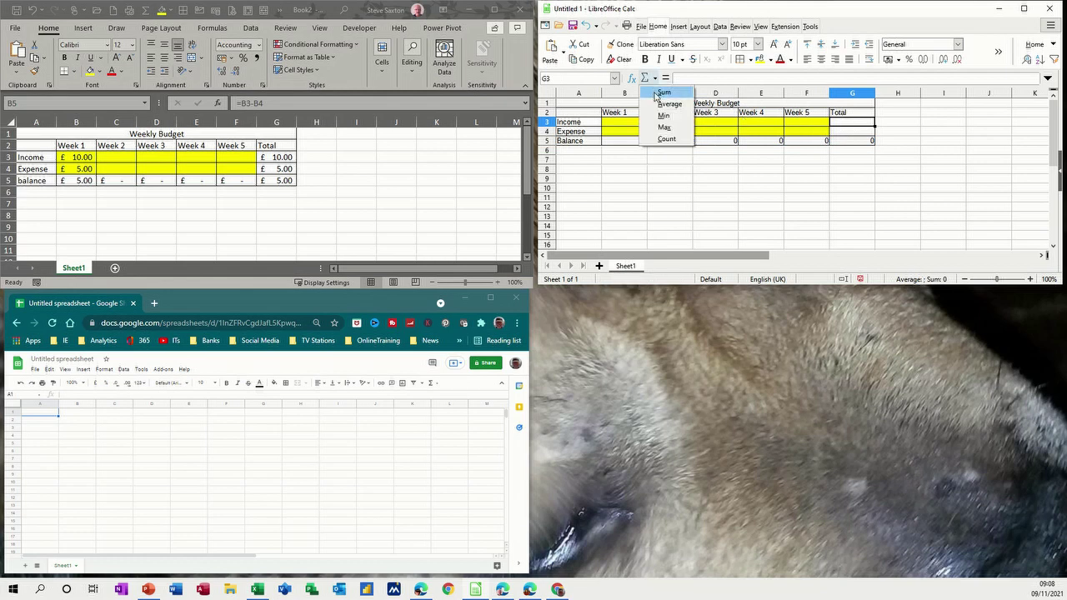
pyautogui.click(657, 88)
pyautogui.moveTo(625, 122); pyautogui.dragTo(790, 127)
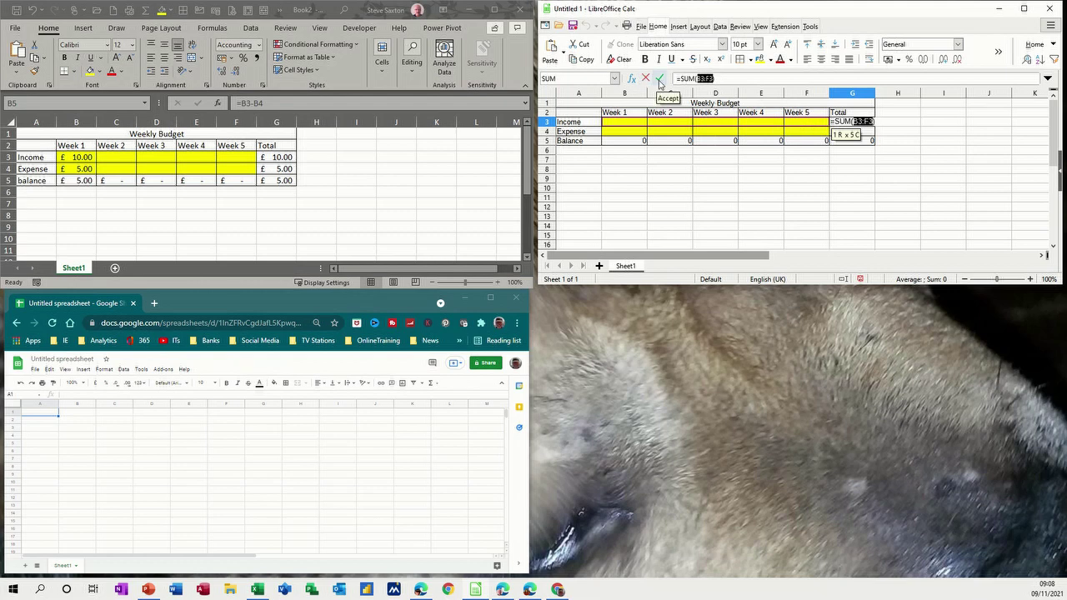
pyautogui.click(659, 77)
pyautogui.moveTo(875, 127); pyautogui.dragTo(867, 136)
# - Format all the table's figure cells B3:G5 as £ currency
pyautogui.moveTo(630, 125); pyautogui.dragTo(834, 147)
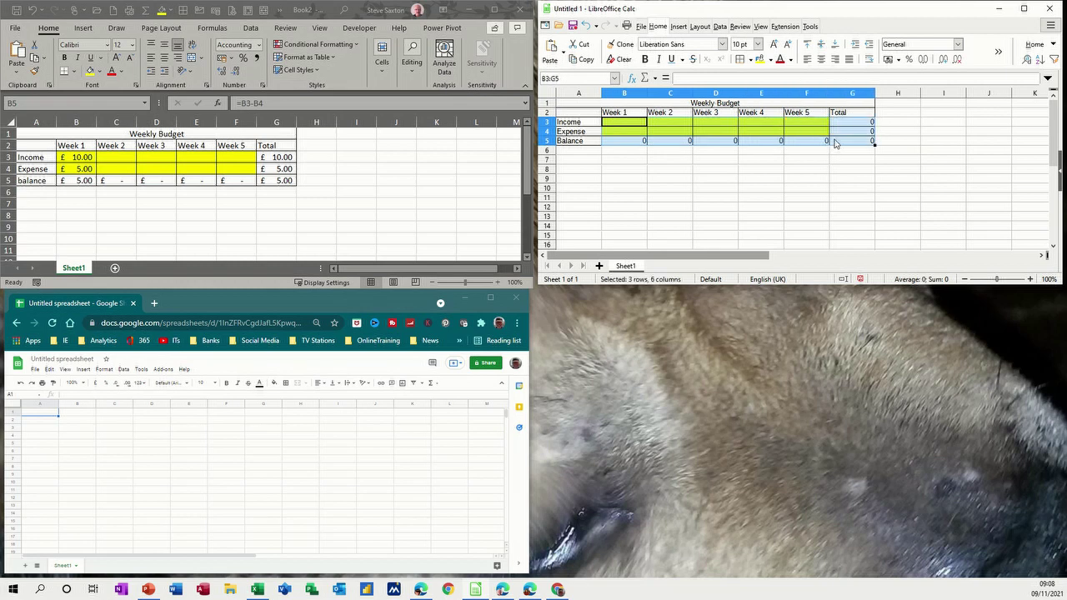
pyautogui.click(889, 59)
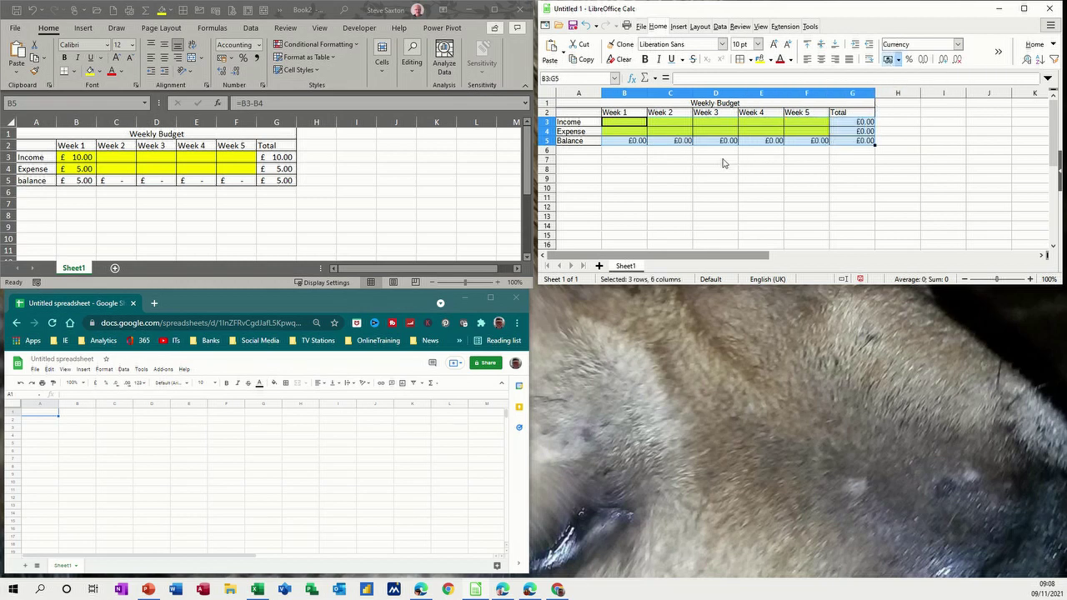
pyautogui.click(689, 172)
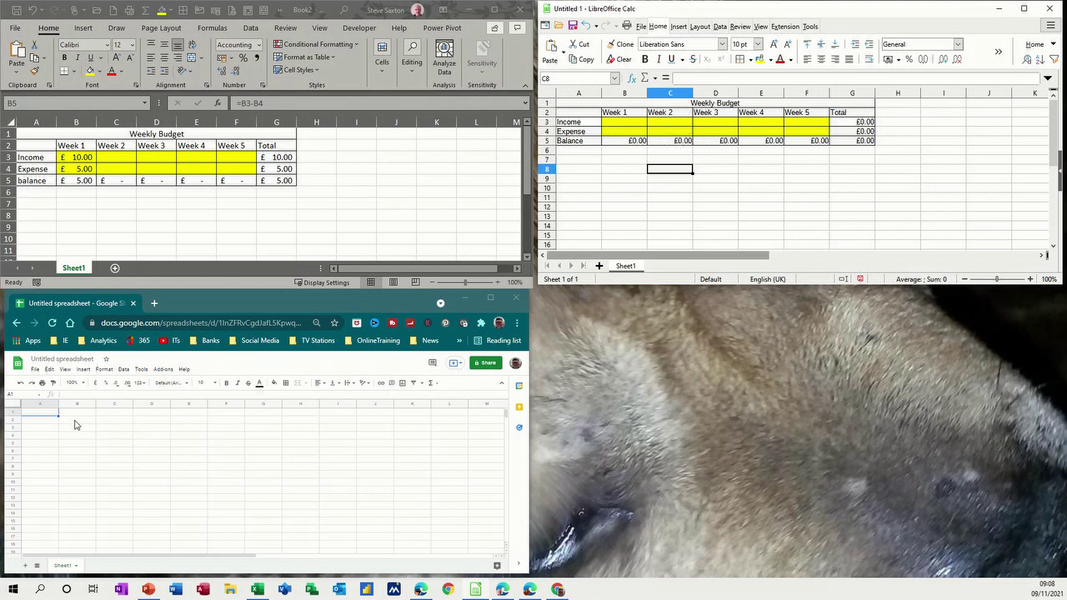
# - Enter Week 1 in B2, extend it to Week 5 across the row, and add Total in G2
pyautogui.click(76, 421)
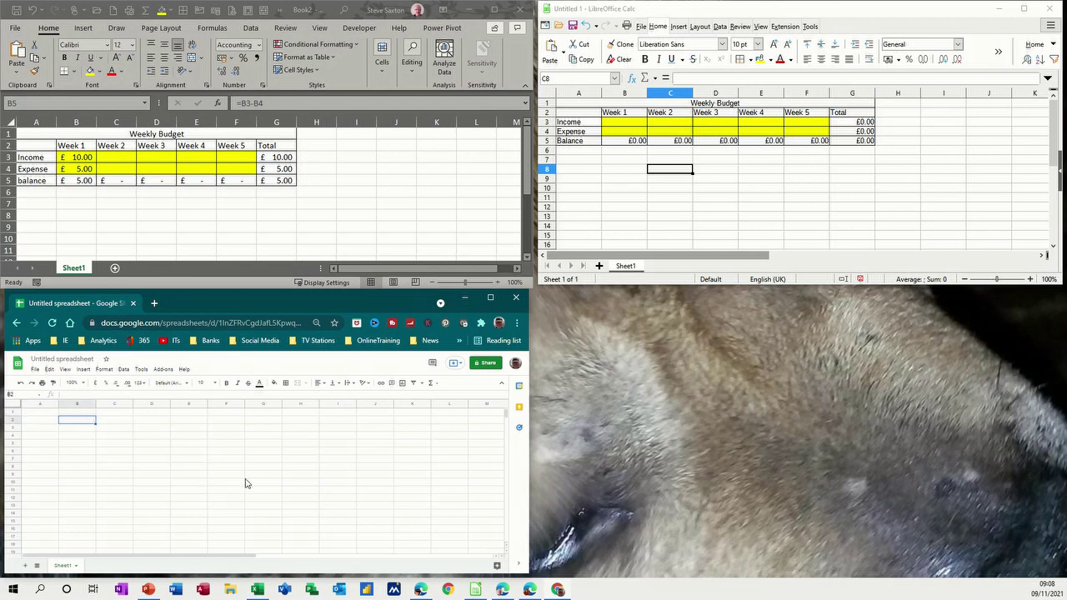
pyautogui.write('Week 1')
pyautogui.click(88, 423)
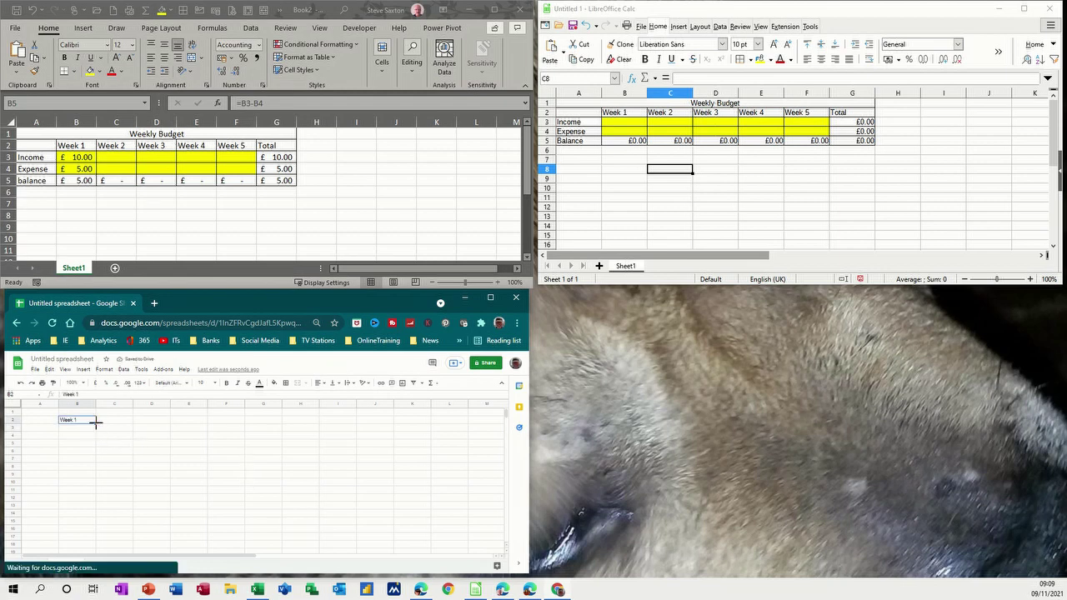
pyautogui.moveTo(96, 424); pyautogui.dragTo(231, 449)
pyautogui.click(263, 421)
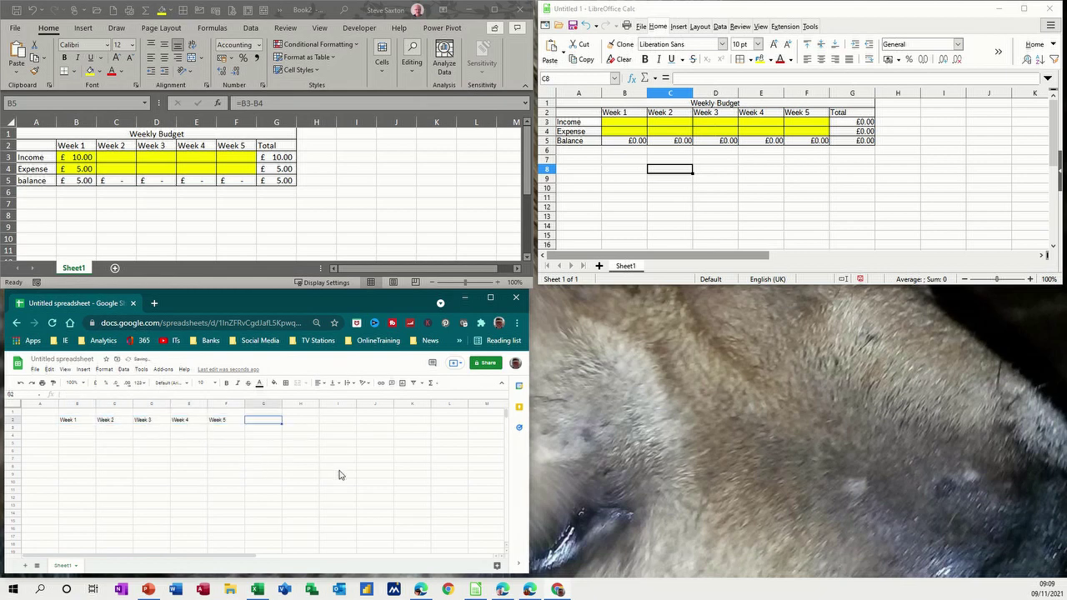
pyautogui.write('Total')
# - Label A3:A5 Income, Expense and Balance, and type 'Weekly Budget' in A1
pyautogui.click(48, 429)
pyautogui.write('I')
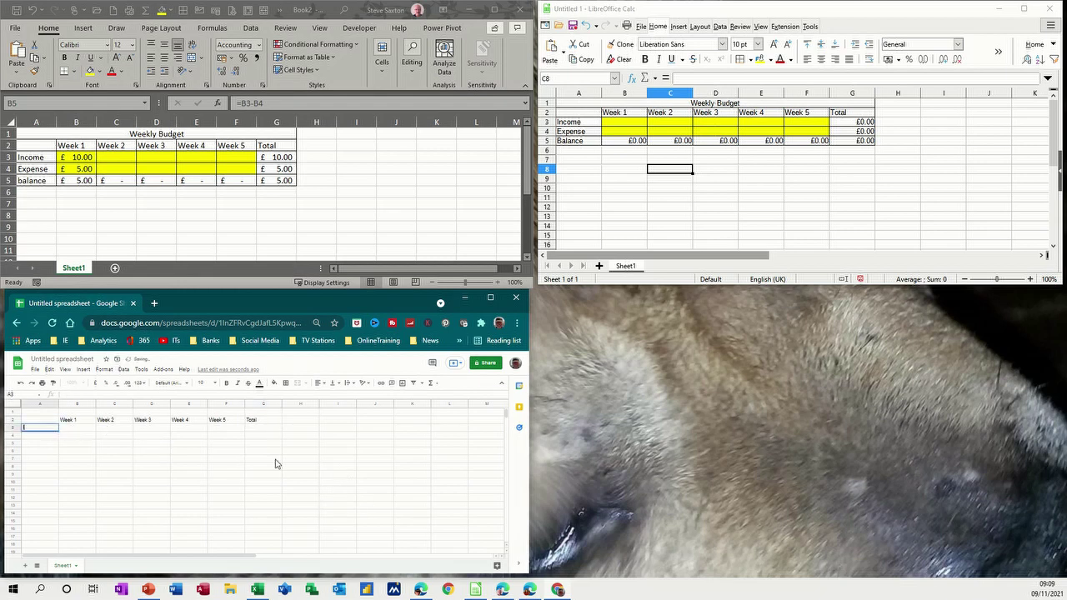
pyautogui.write('ncome')
pyautogui.press('Return')
pyautogui.write('Expense')
pyautogui.press('Return')
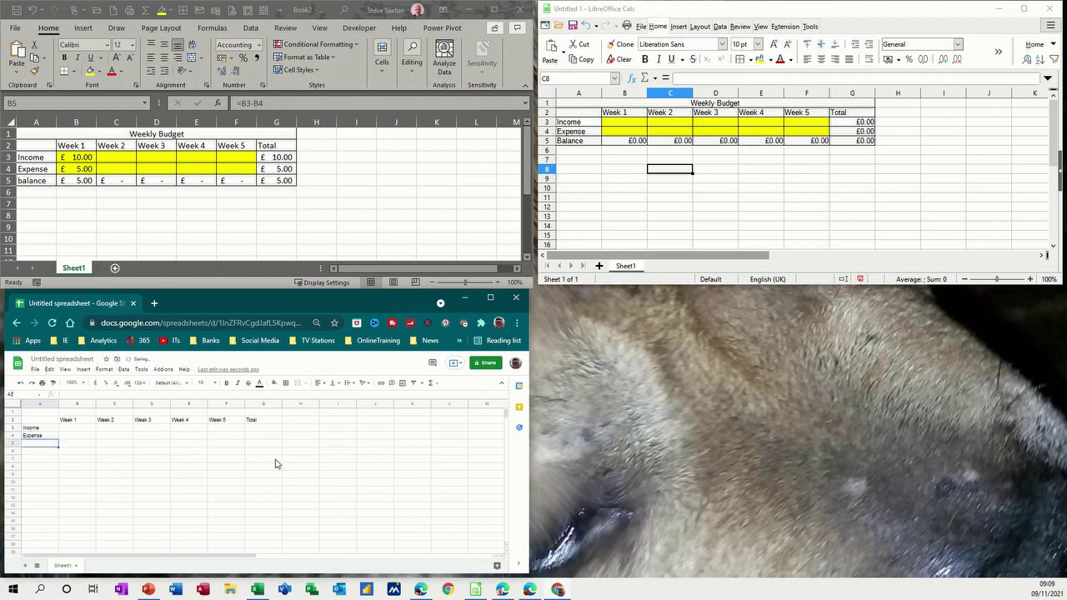
pyautogui.write('Balance')
pyautogui.click(129, 461)
pyautogui.click(40, 414)
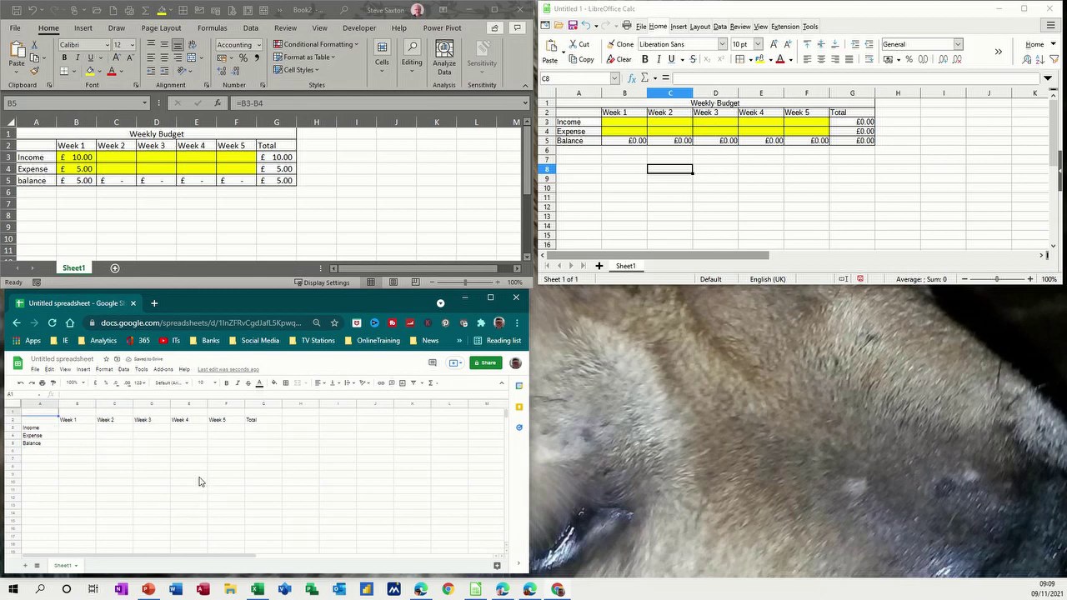
pyautogui.write('Weekly Budget')
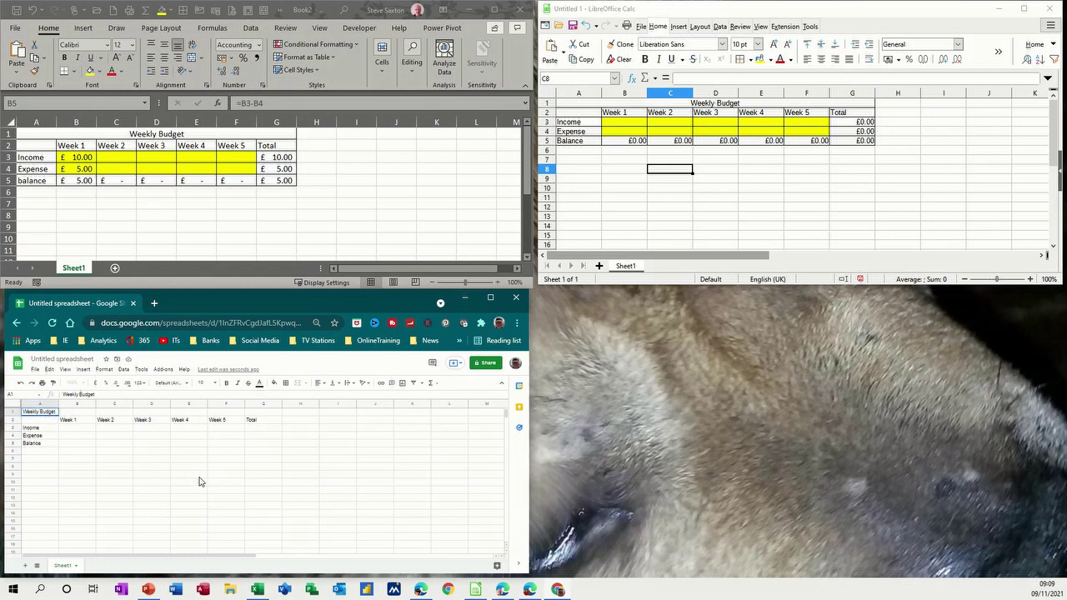
# - Merge A1:G1 and horizontally centre the Weekly Budget title in it
pyautogui.press('Return')
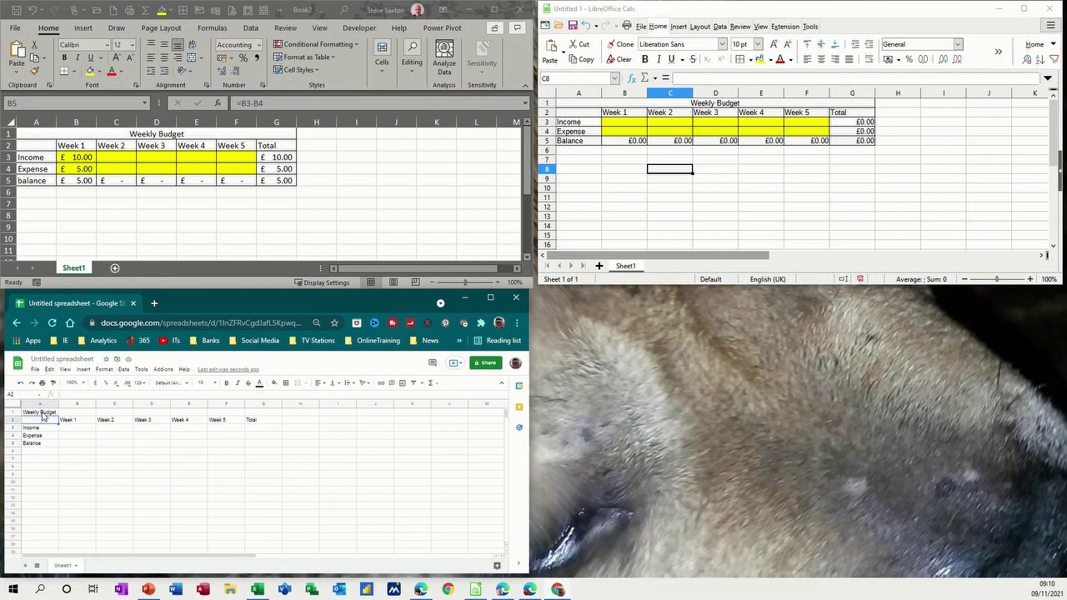
pyautogui.moveTo(43, 415); pyautogui.dragTo(262, 406)
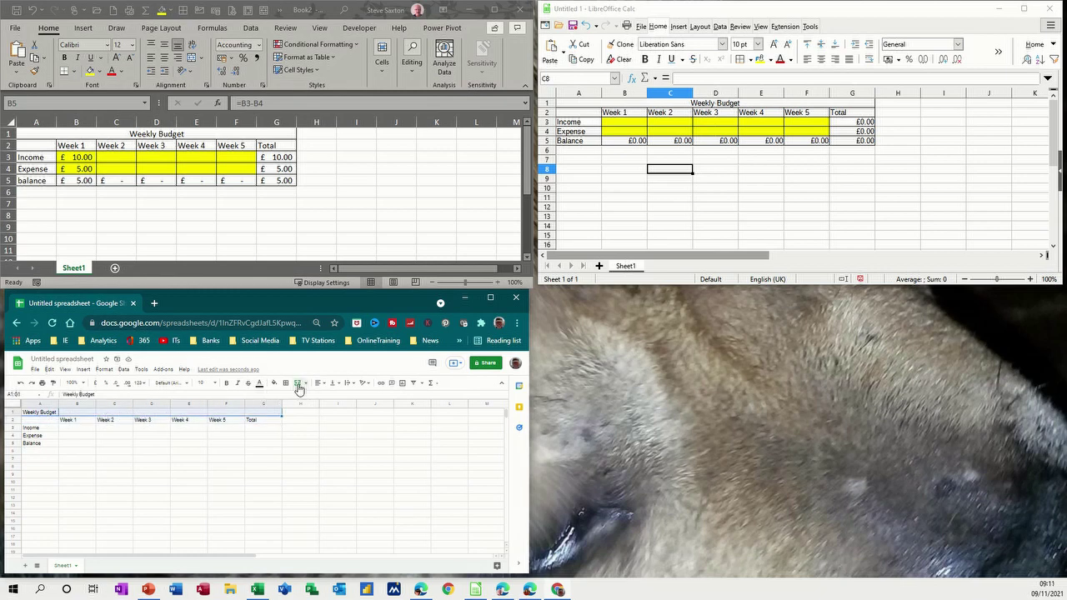
pyautogui.click(297, 383)
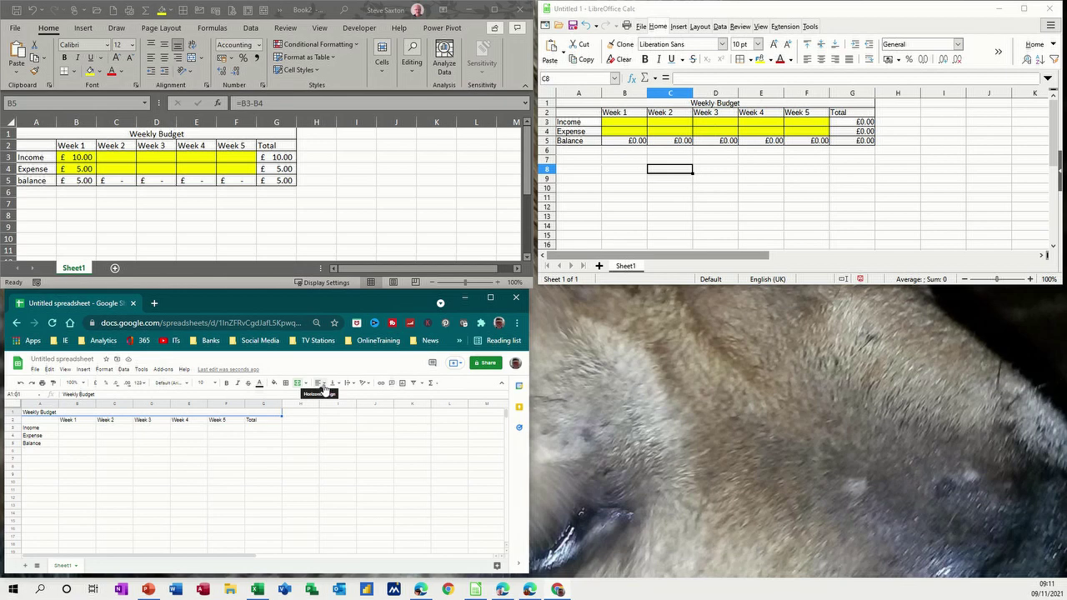
pyautogui.click(323, 386)
pyautogui.click(327, 395)
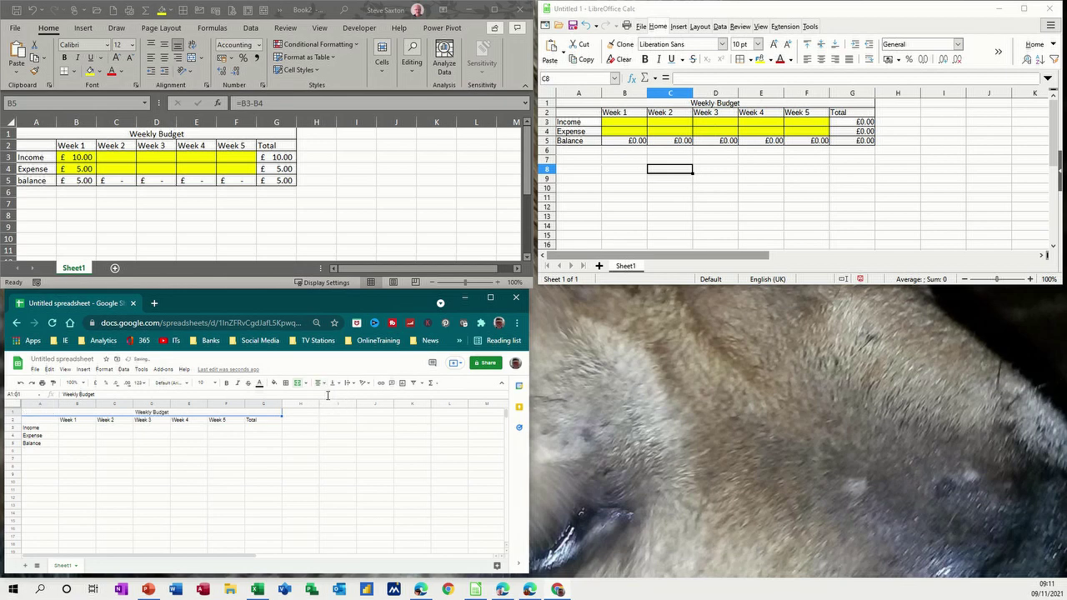
pyautogui.click(139, 446)
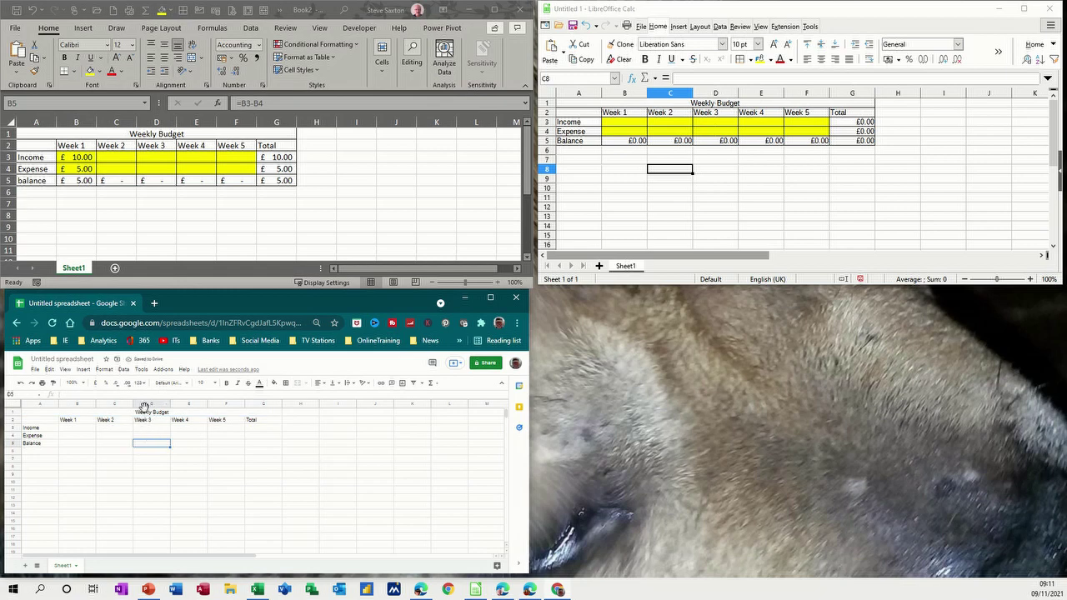
pyautogui.moveTo(147, 417); pyautogui.dragTo(149, 451)
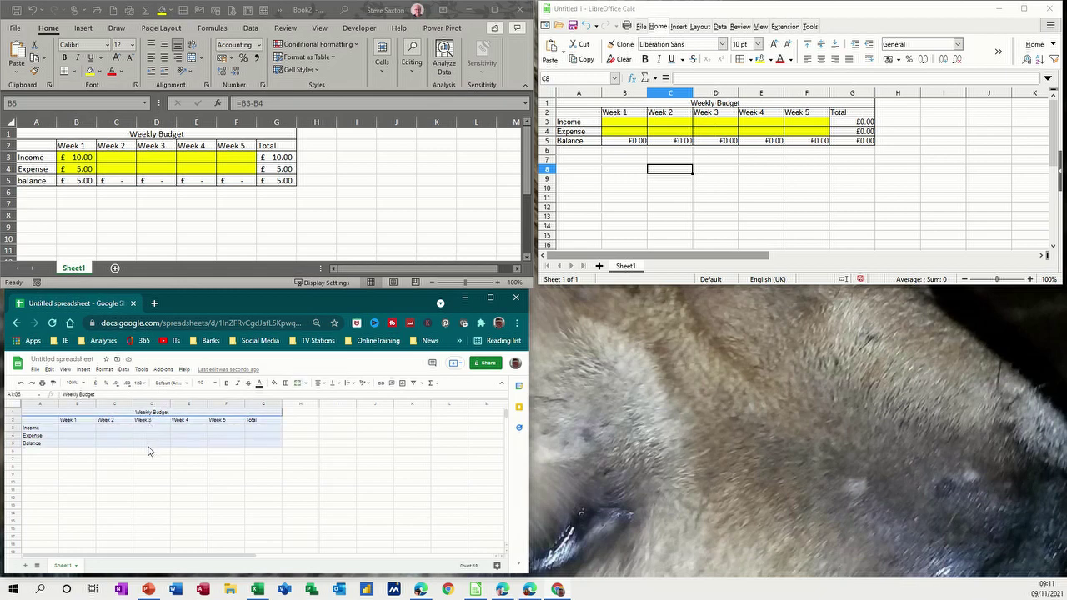
# - Put all borders on A1:G5 and fill the week cells B3:F4 yellow
pyautogui.click(285, 386)
pyautogui.click(291, 402)
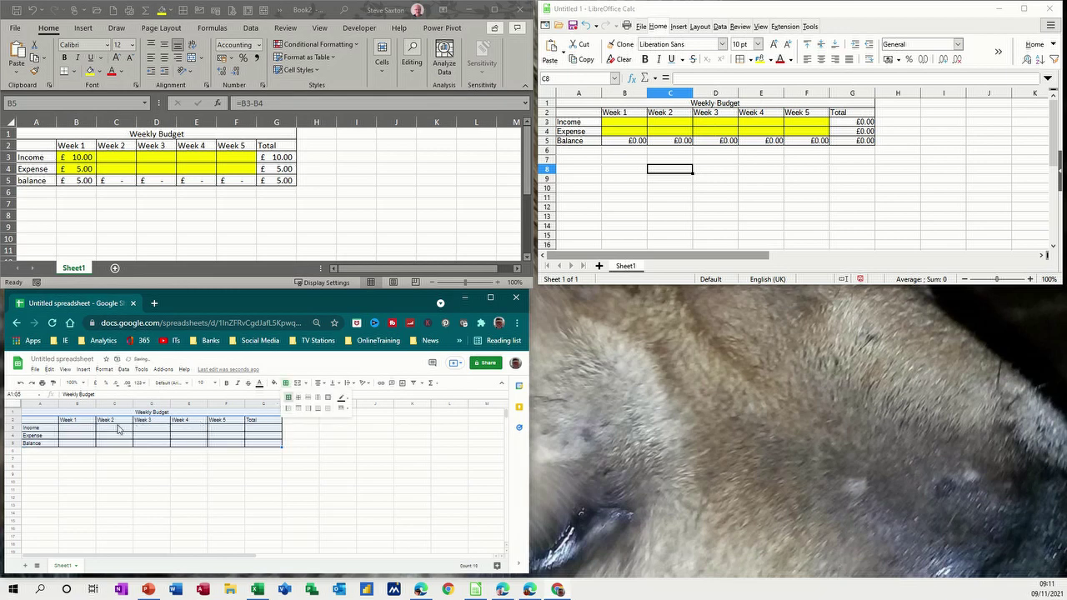
pyautogui.click(79, 432)
pyautogui.moveTo(79, 432); pyautogui.dragTo(223, 444)
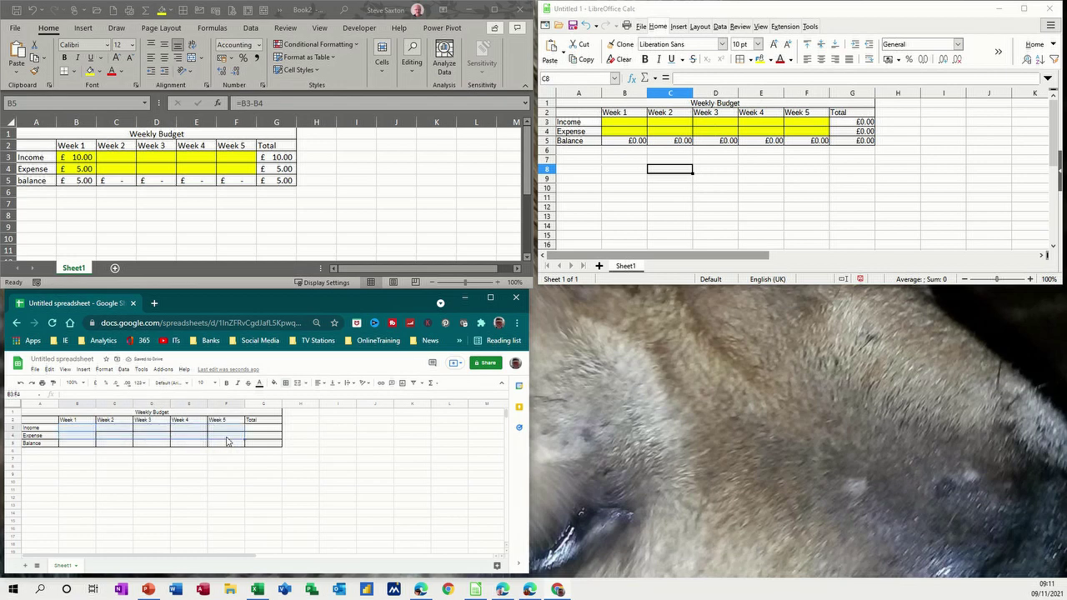
pyautogui.click(275, 384)
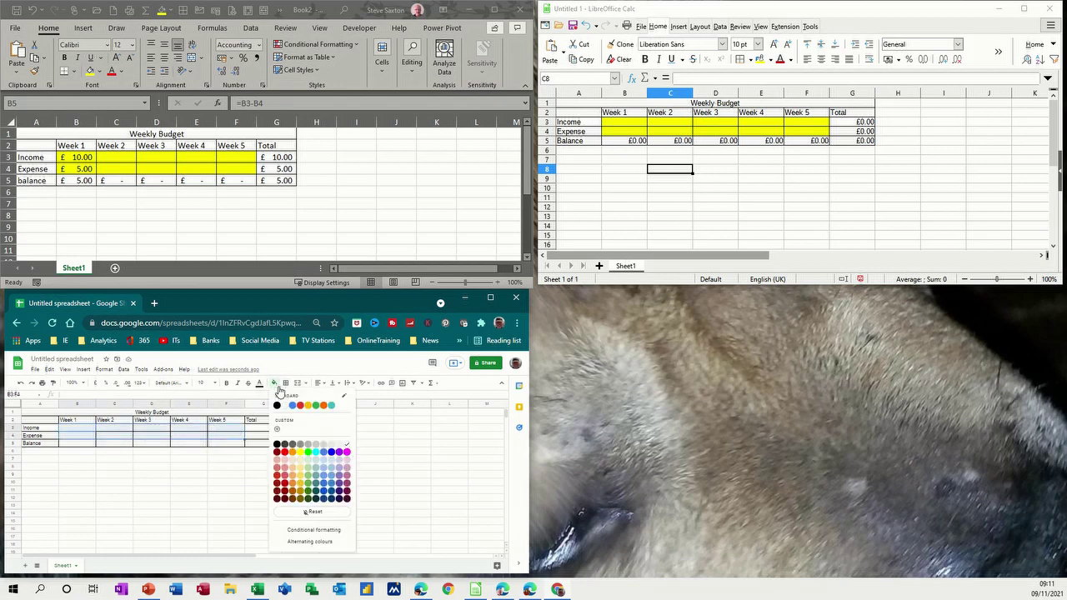
pyautogui.click(301, 455)
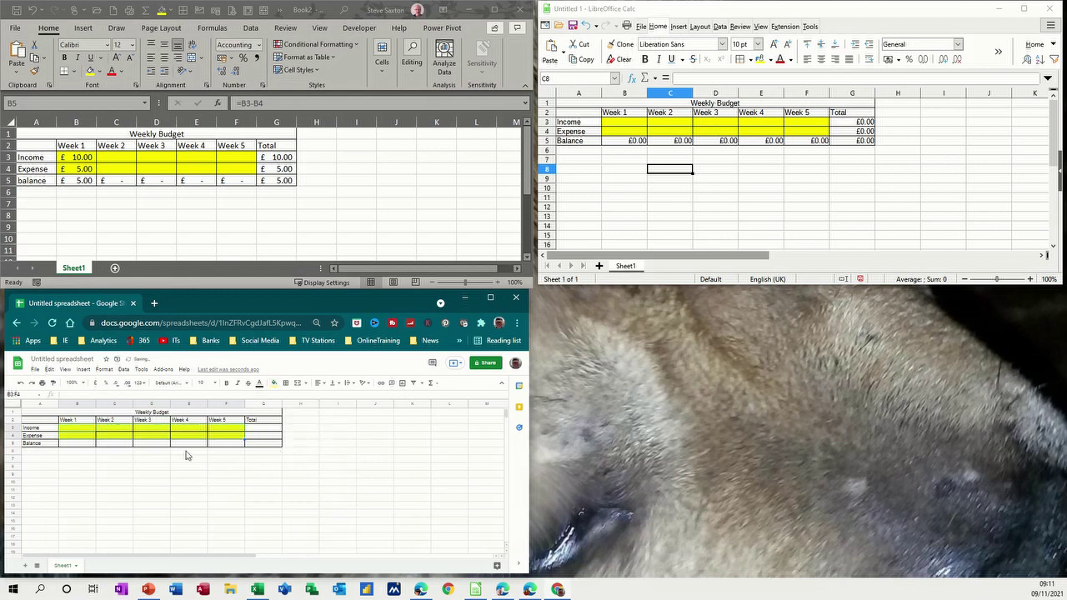
# - Enter the Week 1 balance formula =B3-B4 in B5
pyautogui.click(84, 446)
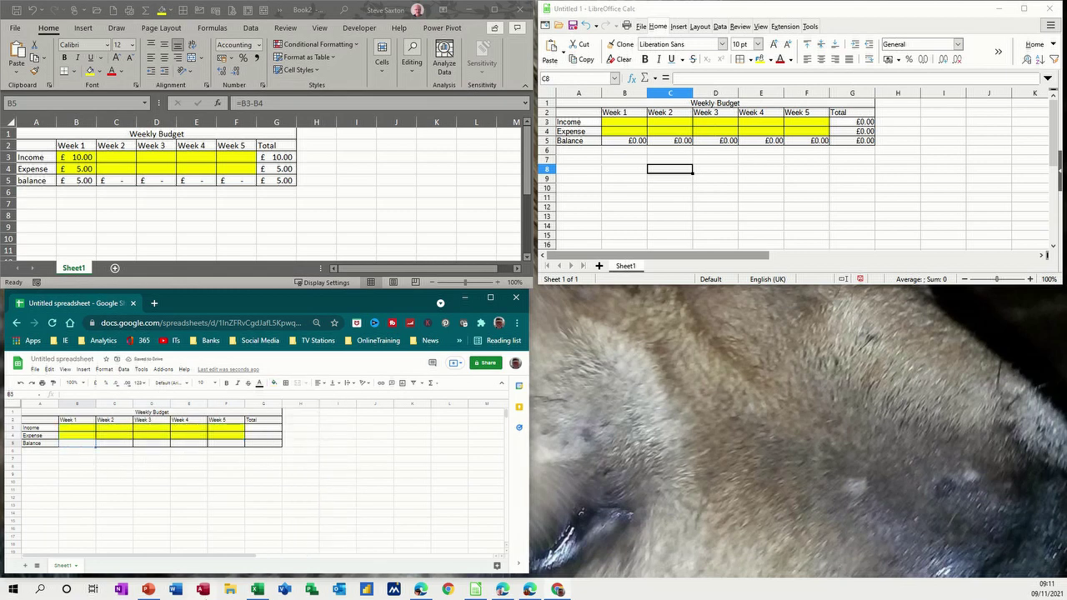
pyautogui.write('=')
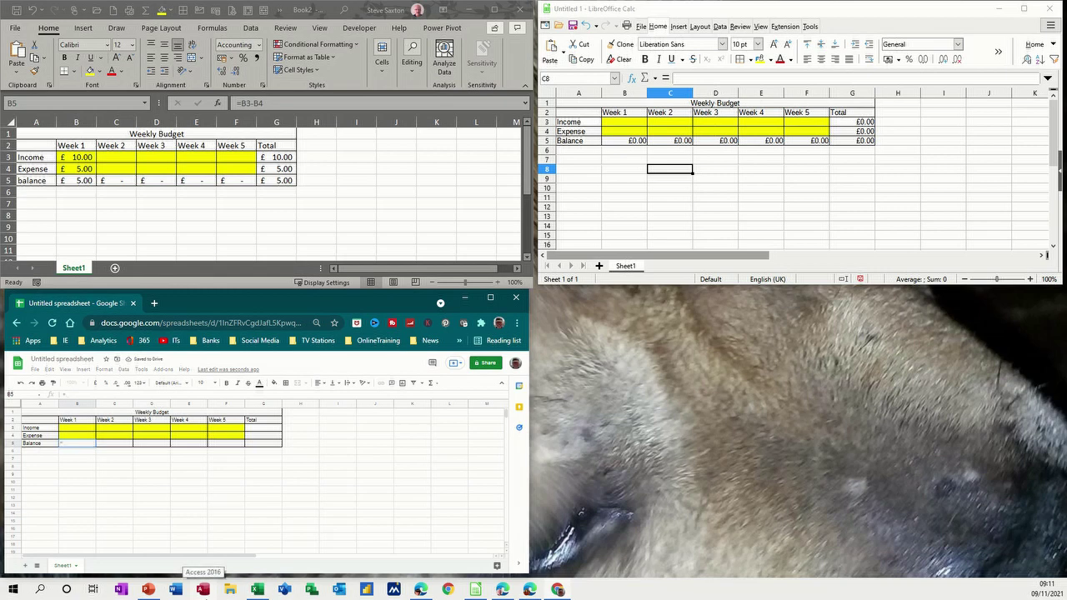
pyautogui.click(87, 433)
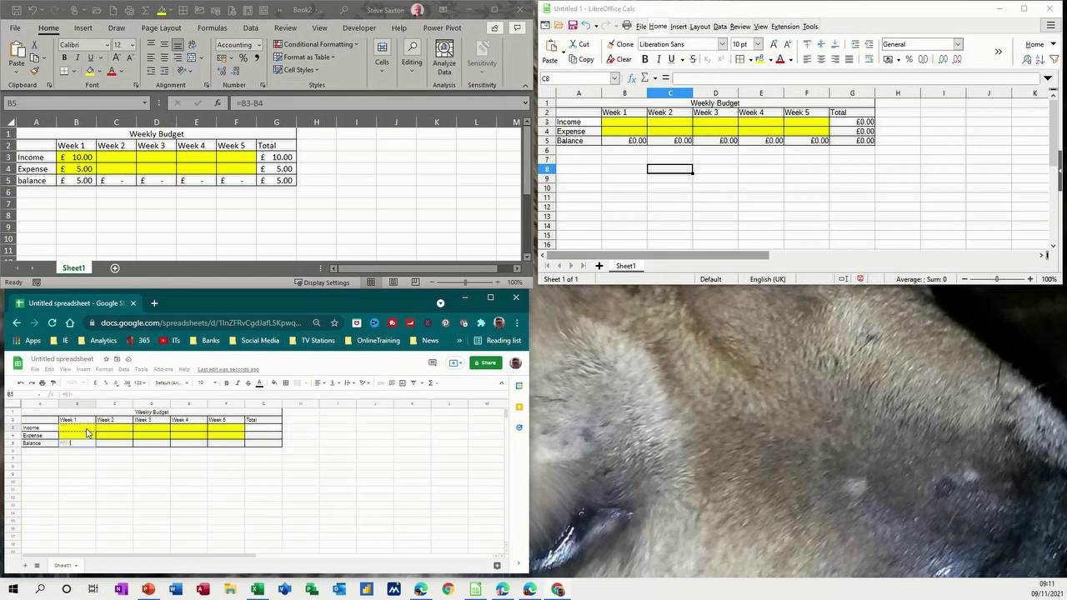
pyautogui.write('-')
pyautogui.click(78, 435)
pyautogui.press('Return')
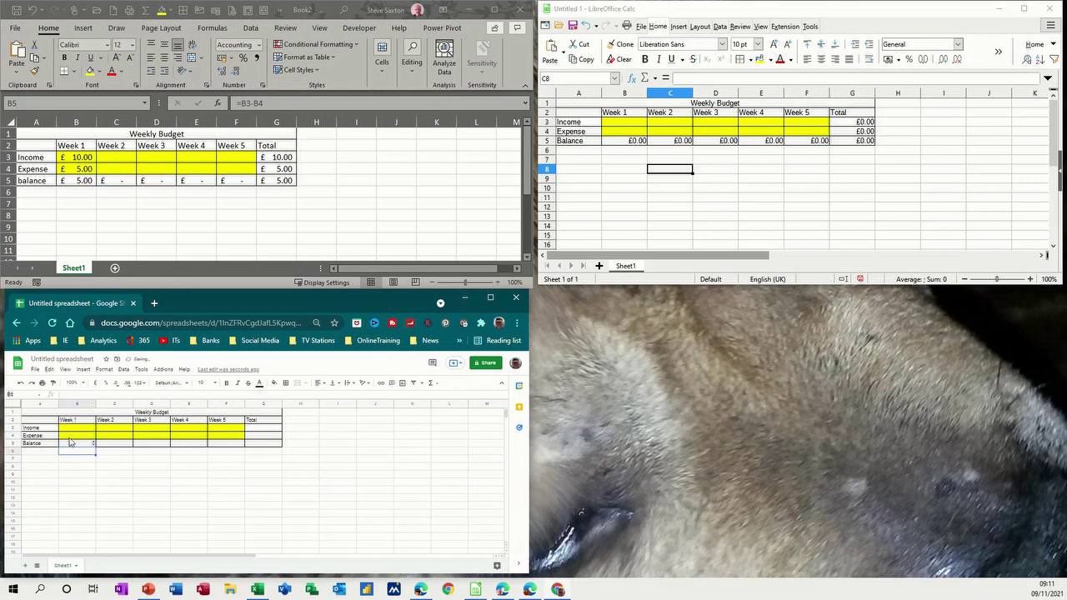
# - Fill the B5 balance formula across the Balance row to G5
pyautogui.click(76, 443)
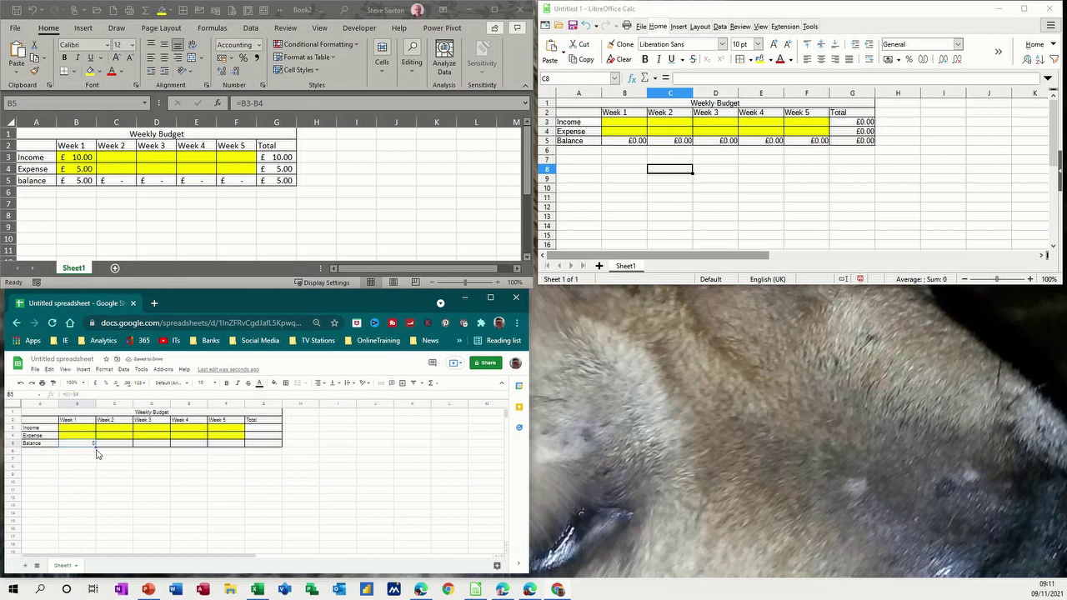
pyautogui.moveTo(96, 447); pyautogui.dragTo(271, 448)
pyautogui.click(261, 433)
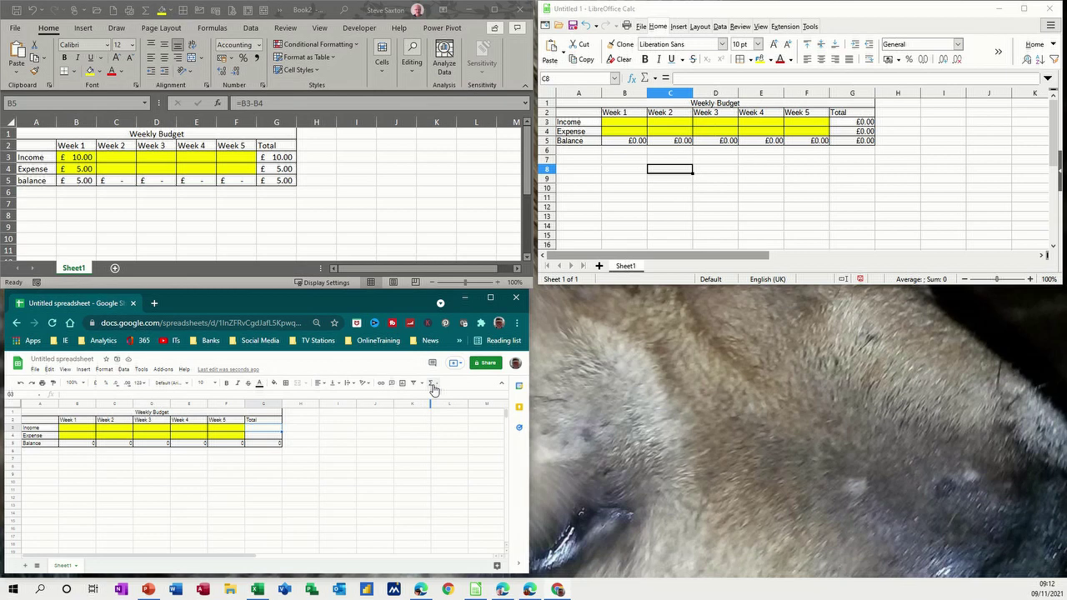
# - Insert =SUM(B3:F3) in G3 and fill it down the Total column to G5
pyautogui.click(431, 384)
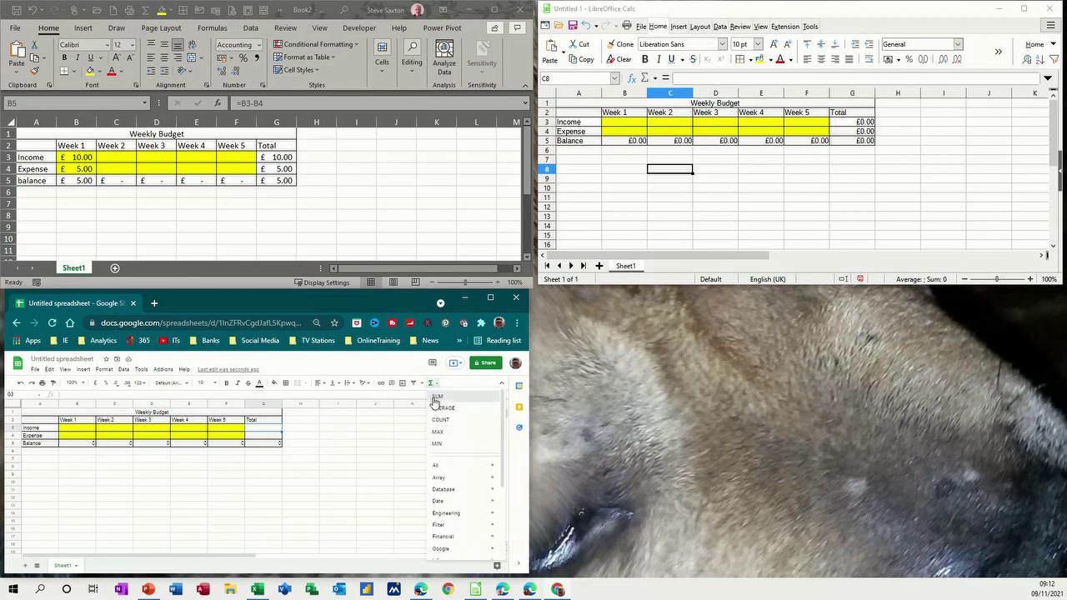
pyautogui.click(435, 396)
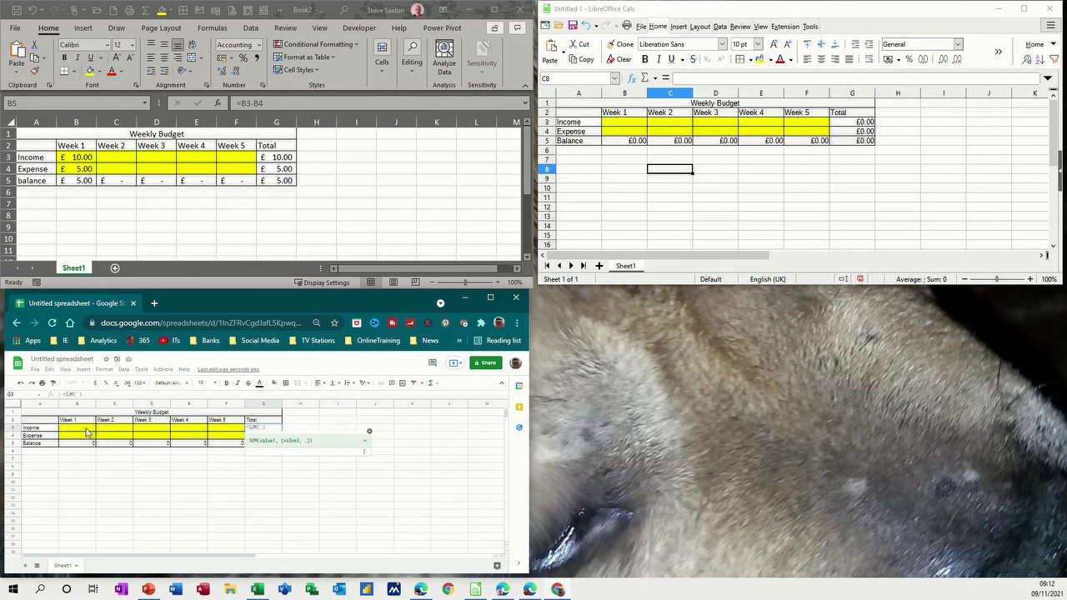
pyautogui.moveTo(86, 432); pyautogui.dragTo(214, 428)
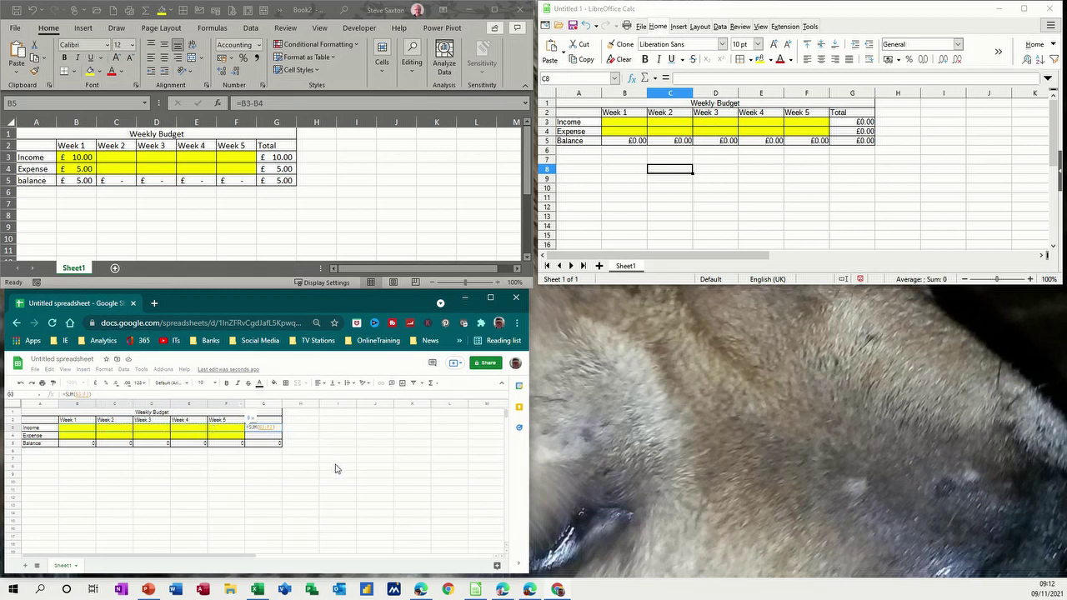
pyautogui.press('Return')
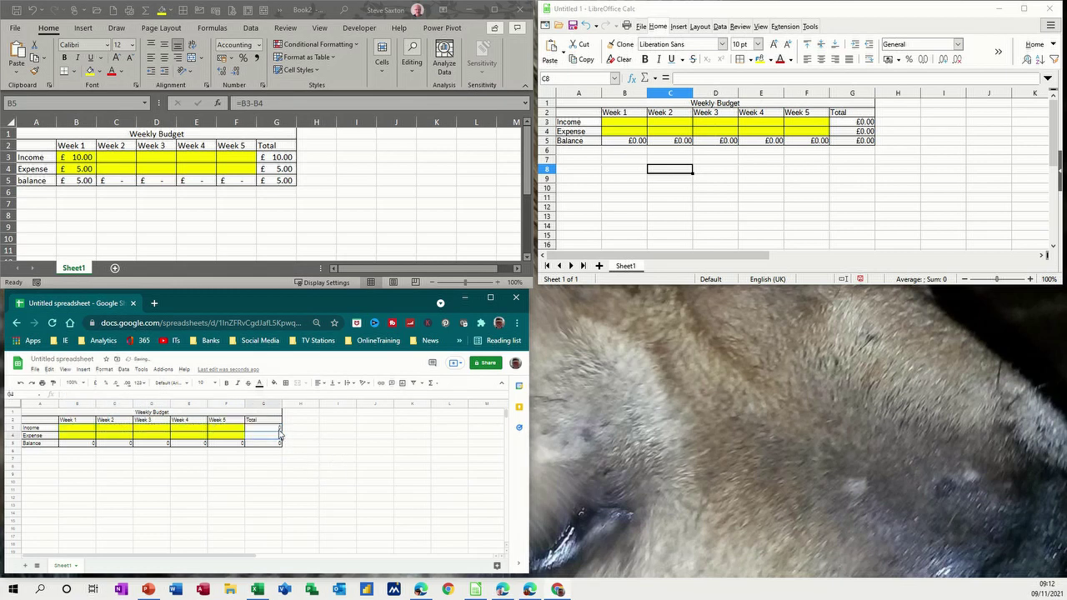
pyautogui.press('Up')
pyautogui.moveTo(282, 428); pyautogui.dragTo(281, 444)
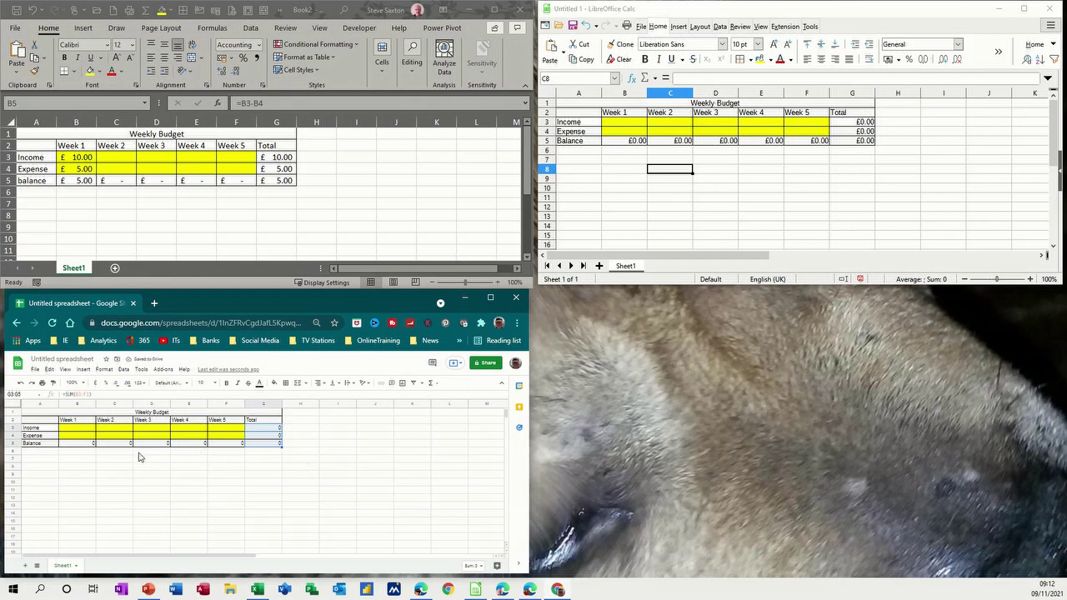
pyautogui.moveTo(70, 432); pyautogui.dragTo(255, 449)
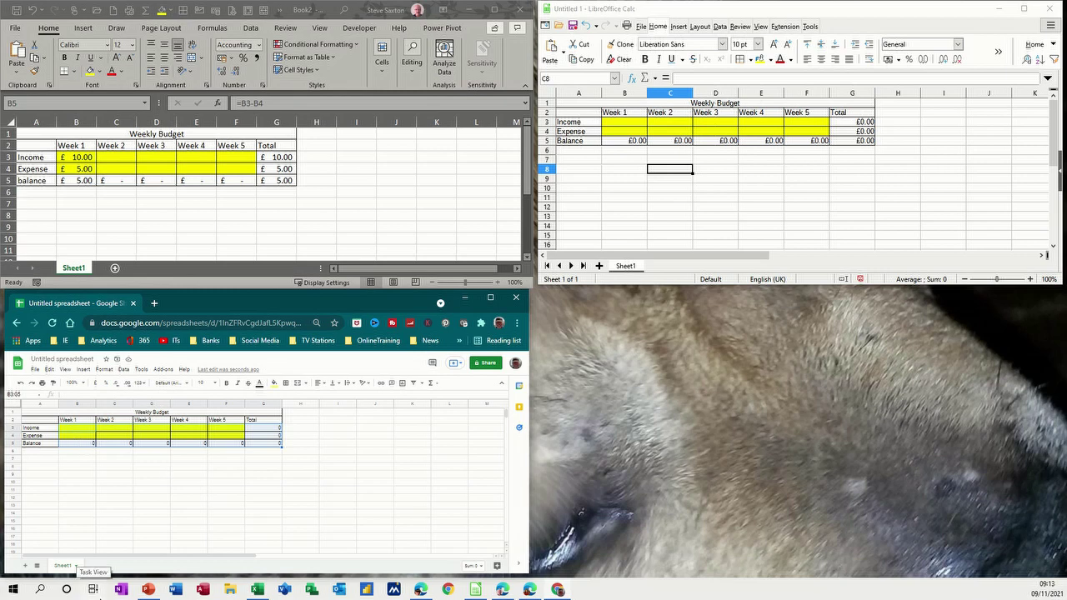
# - Format B3:G5 as pound currency and enter Week 1 income 10 and expense 5
pyautogui.click(96, 385)
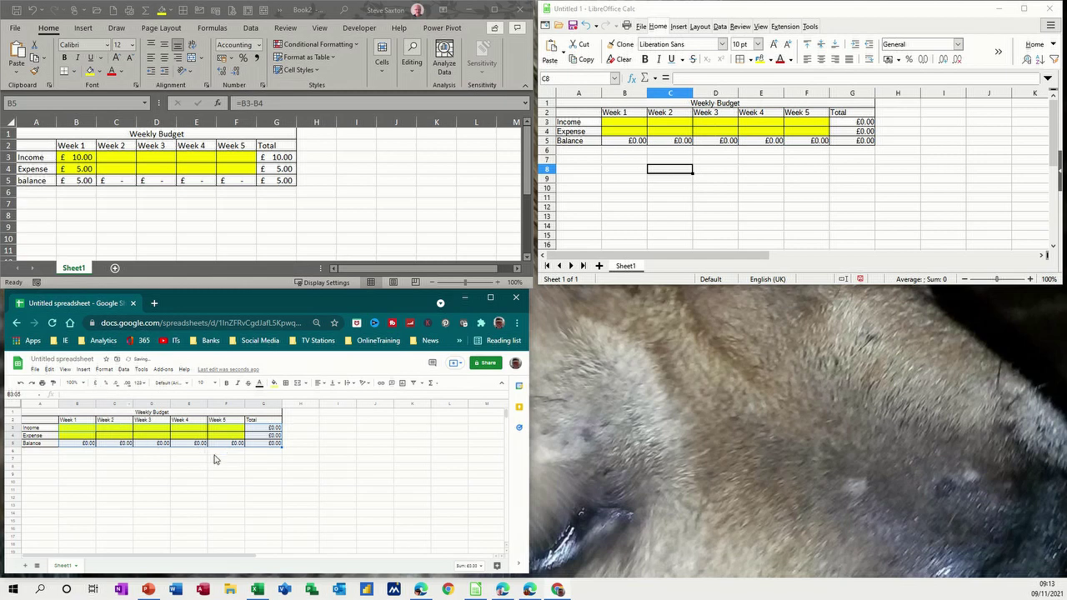
pyautogui.click(79, 432)
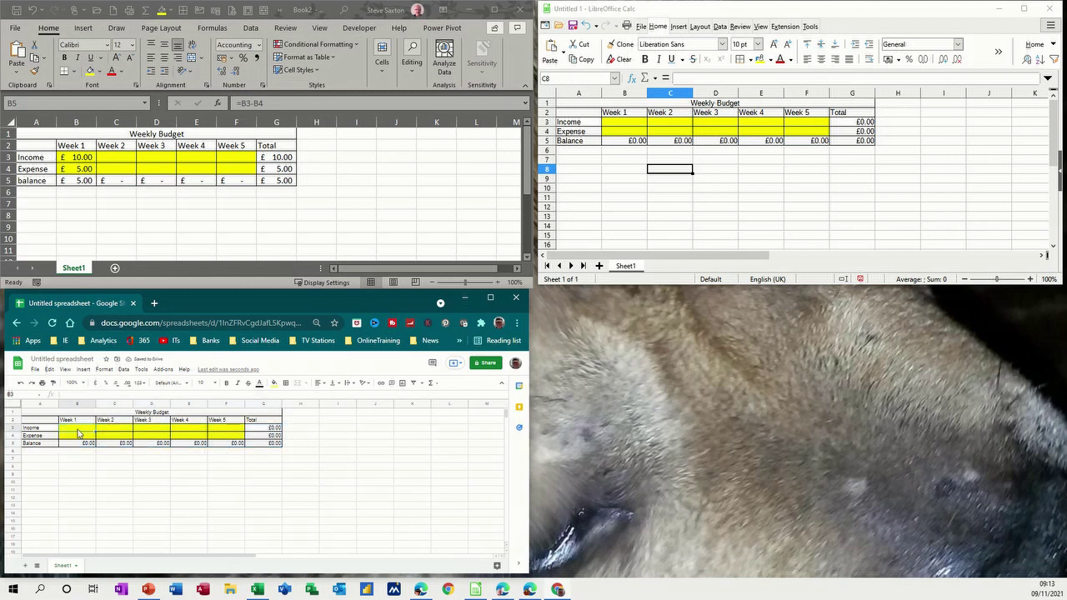
pyautogui.write('10')
pyautogui.press('Return')
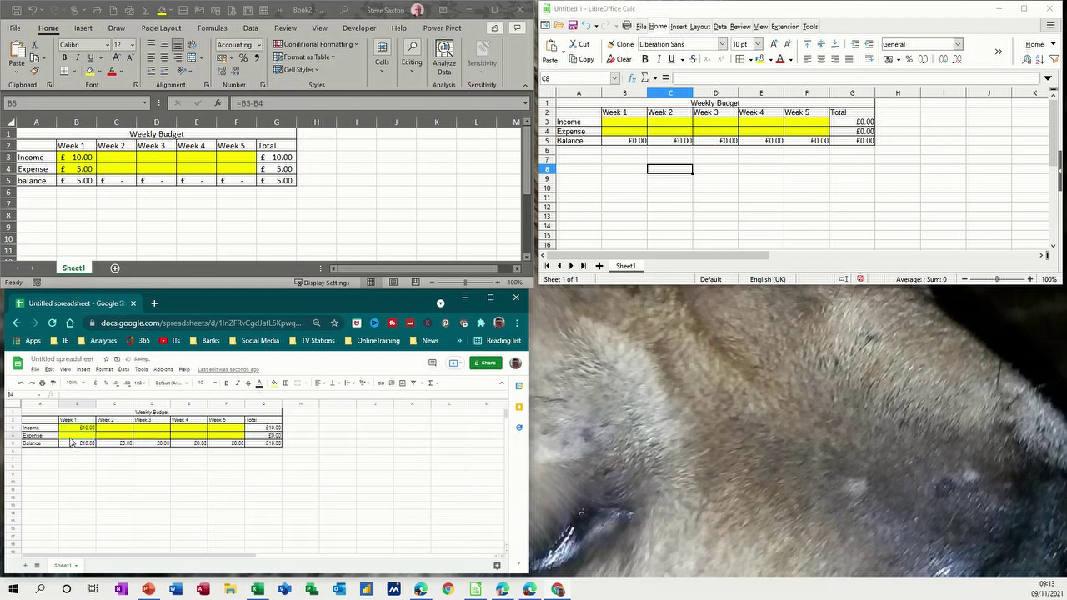
pyautogui.write('5')
pyautogui.press('Return')
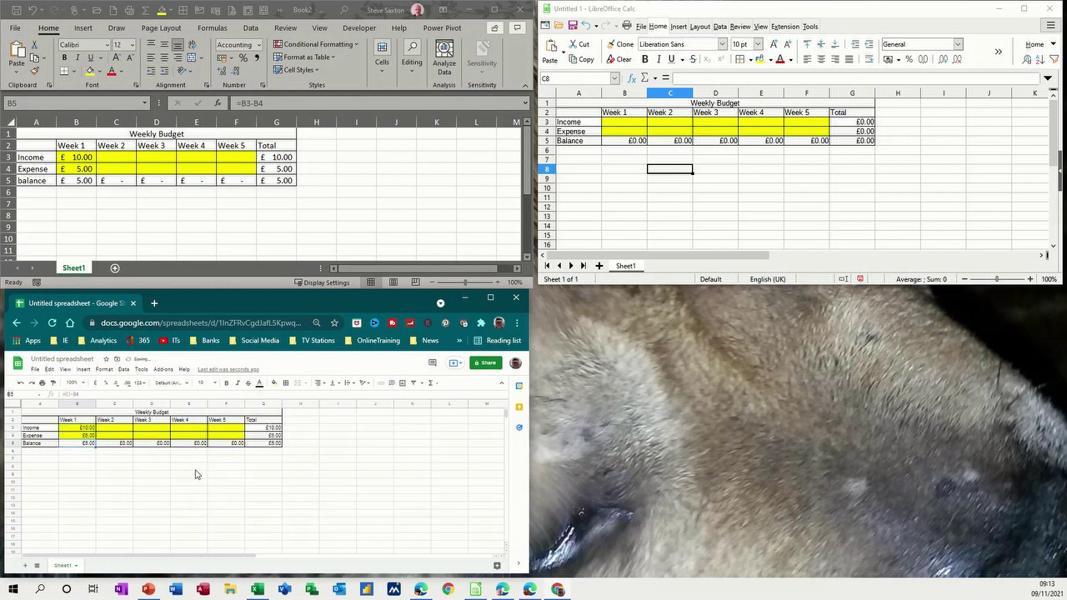